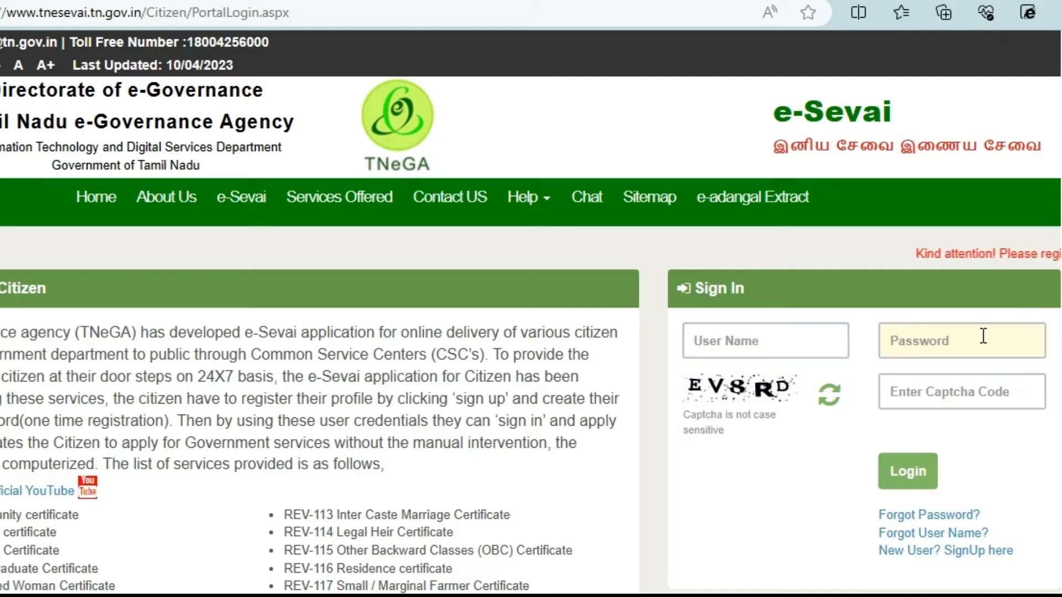
Step: Open the new-user registration form from 'New User? SignUp here'
click(909, 553)
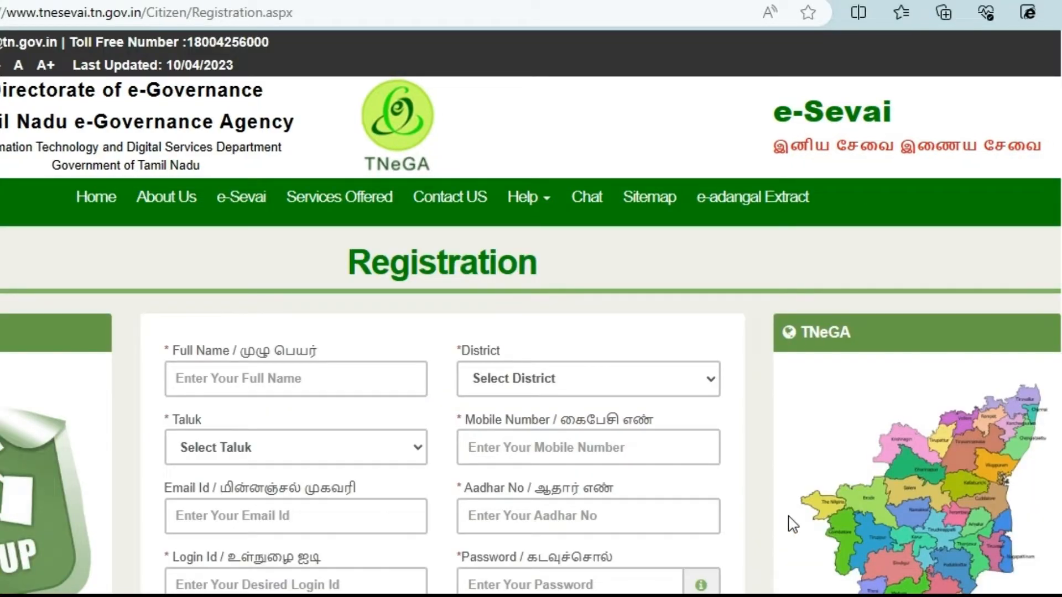
scroll(1036, 280, down, 3)
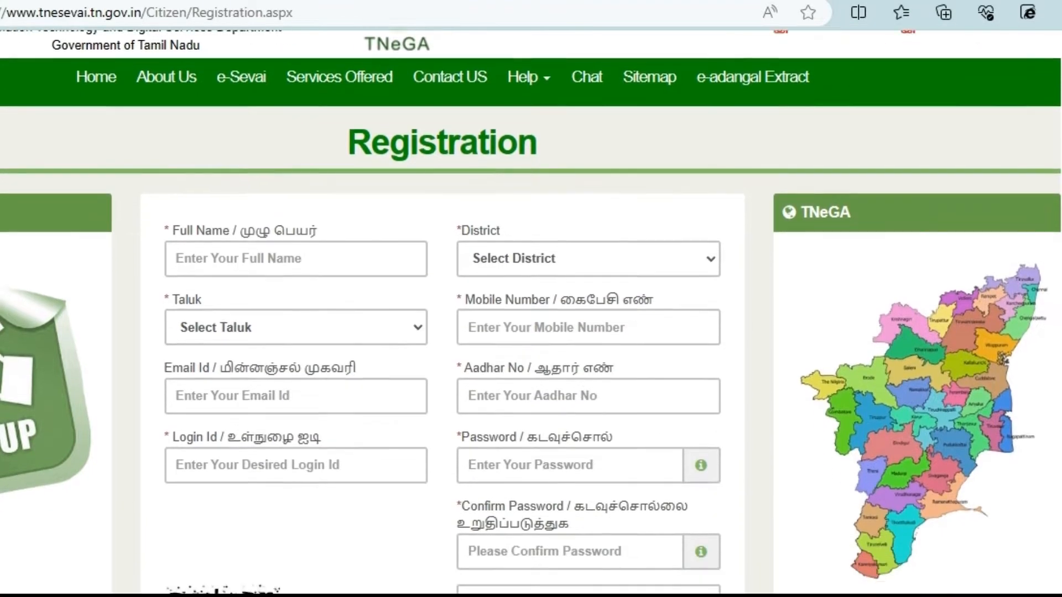
scroll(1036, 279, down, 3)
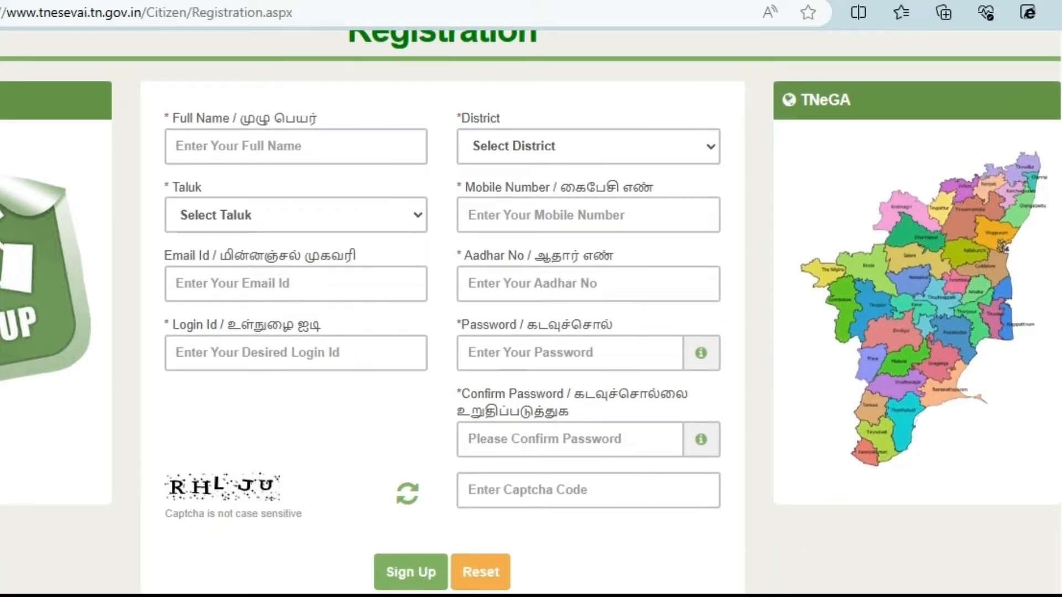
scroll(531, 312, up, 1)
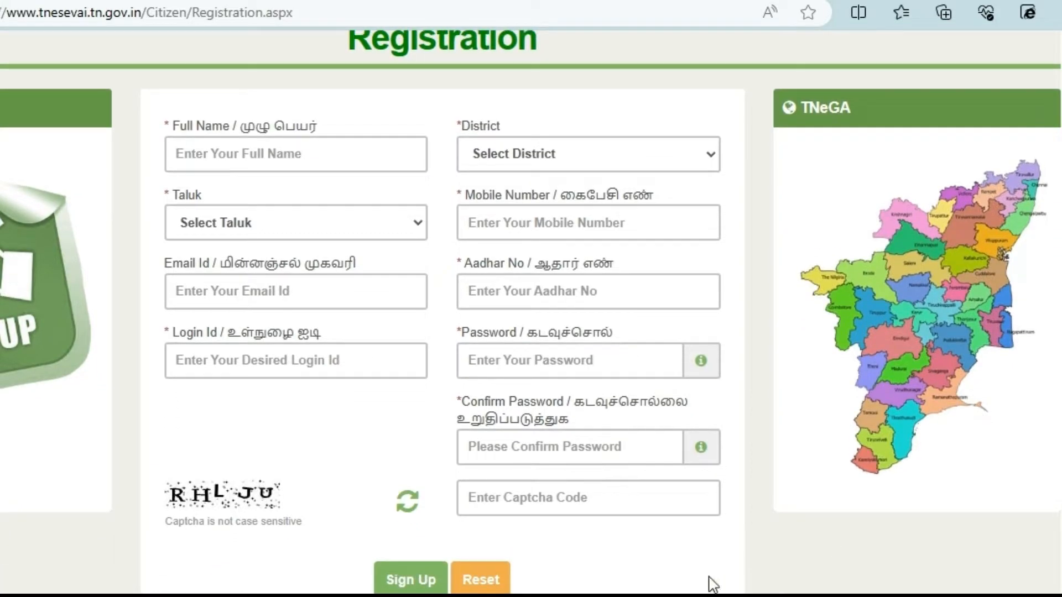
Step: Enter the applicant's full name, choose district Chennai and taluk Guindy, and begin the mobile number
click(216, 150)
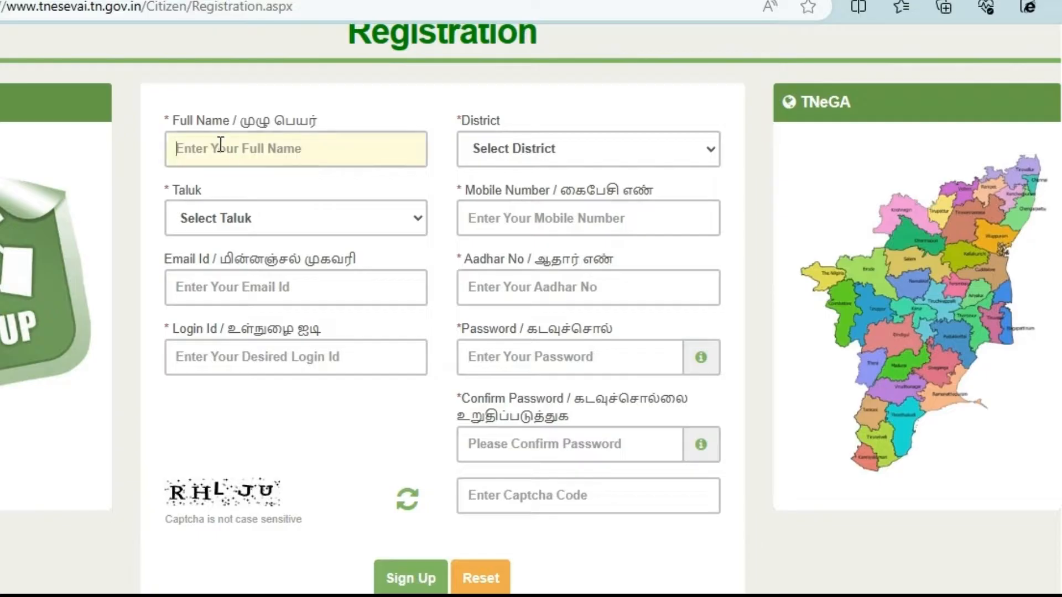
text(NAME)
key(Tab)
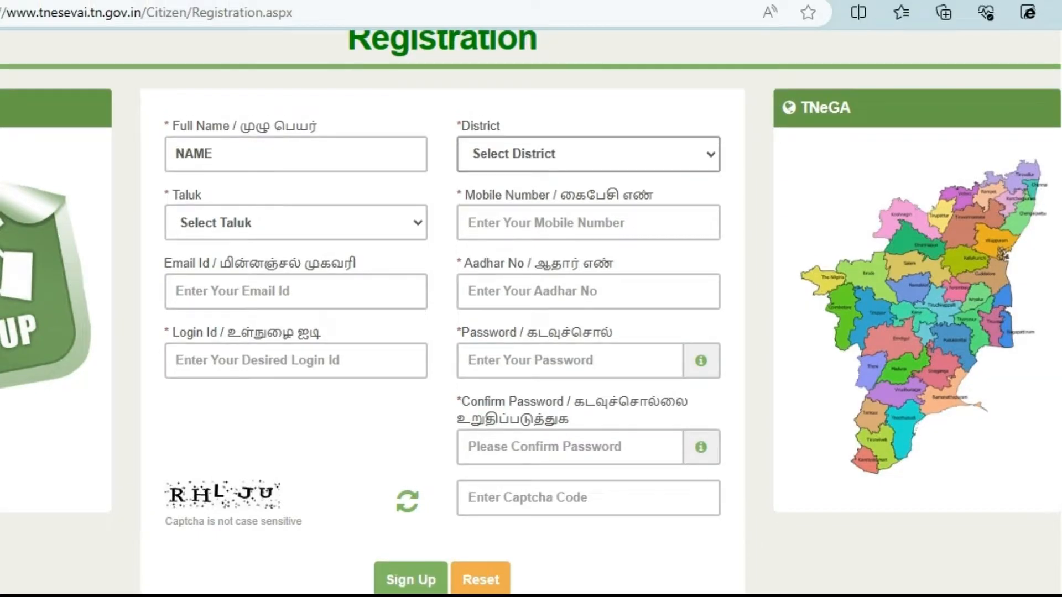
click(538, 242)
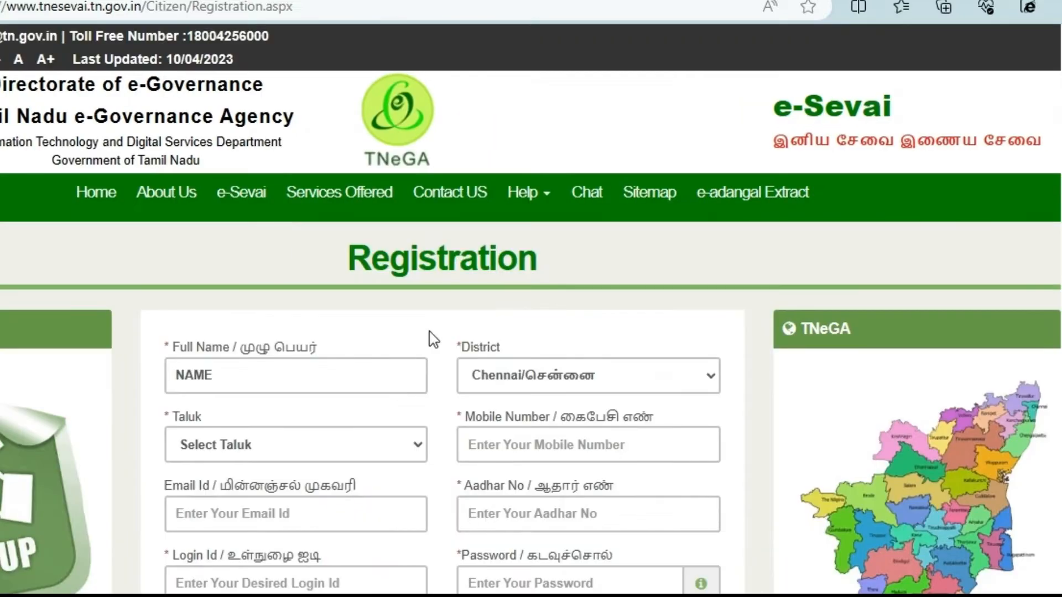
scroll(430, 331, down, 3)
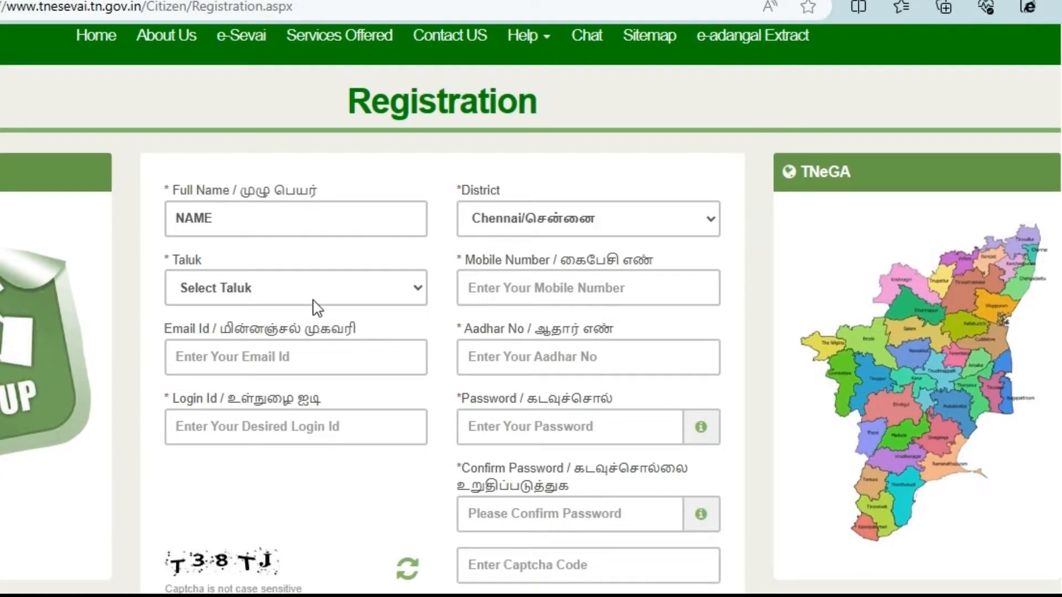
click(298, 298)
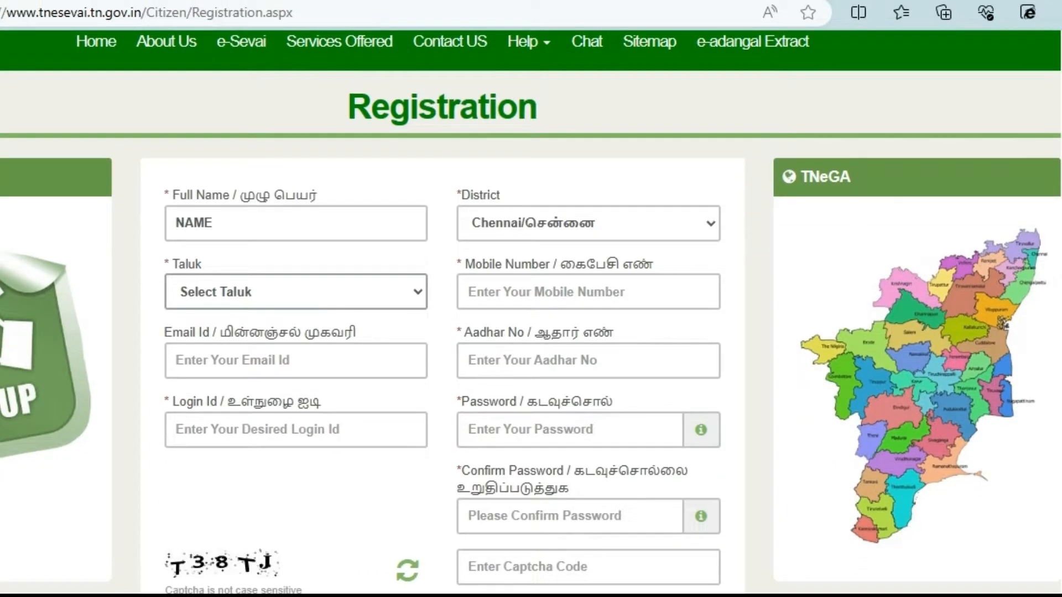
click(272, 416)
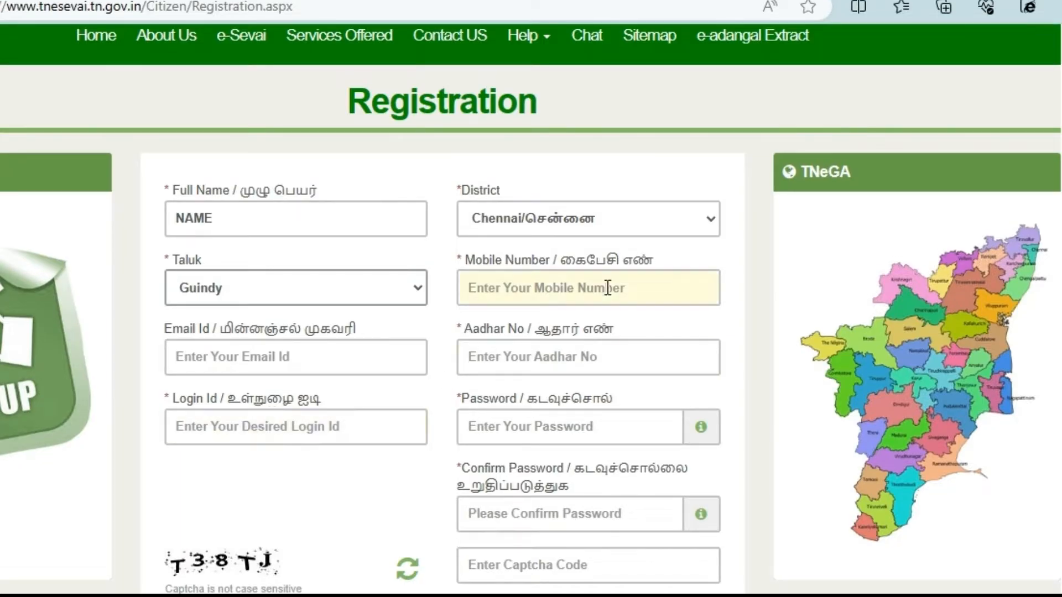
click(553, 280)
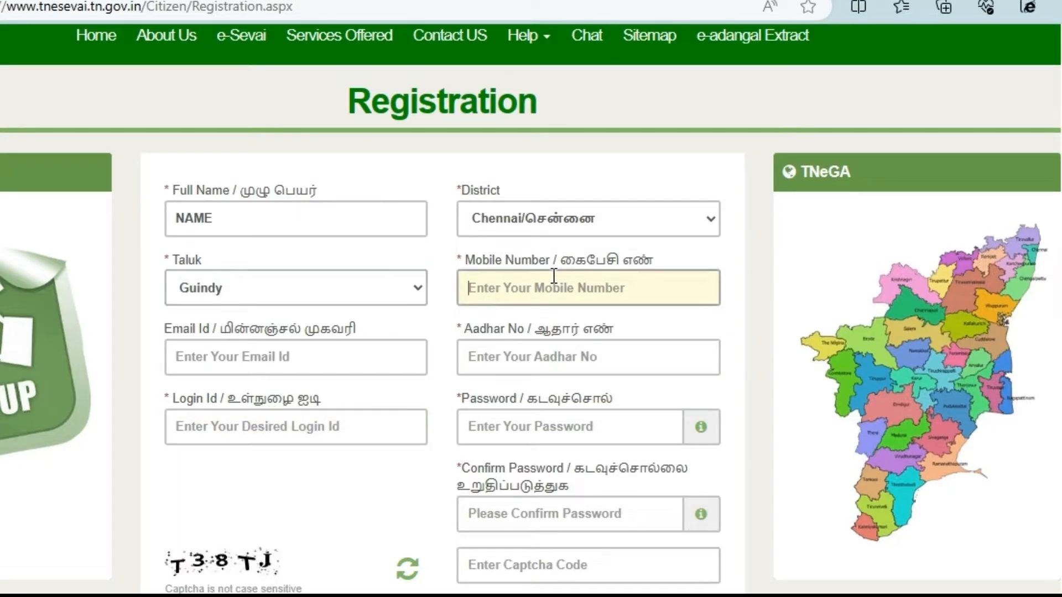
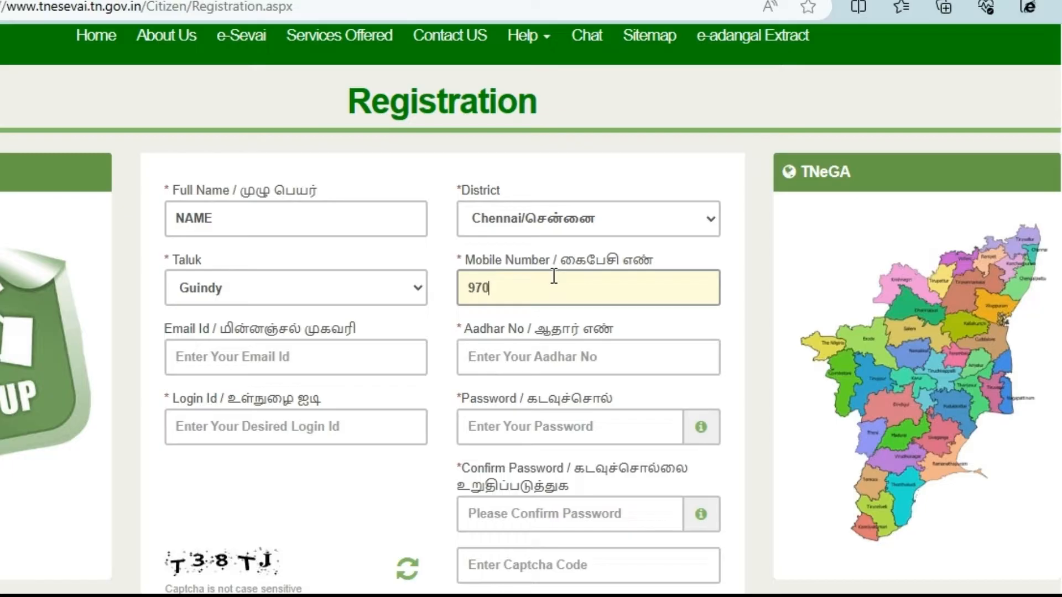
Step: Fill in the applicant's e-mail address and Aadhaar number
click(344, 354)
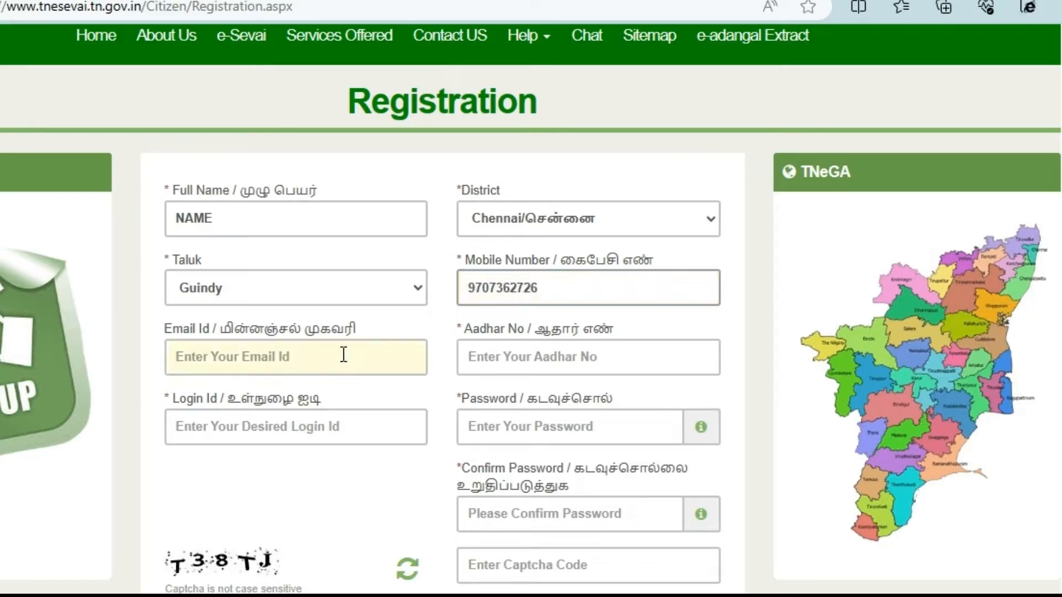
click(295, 360)
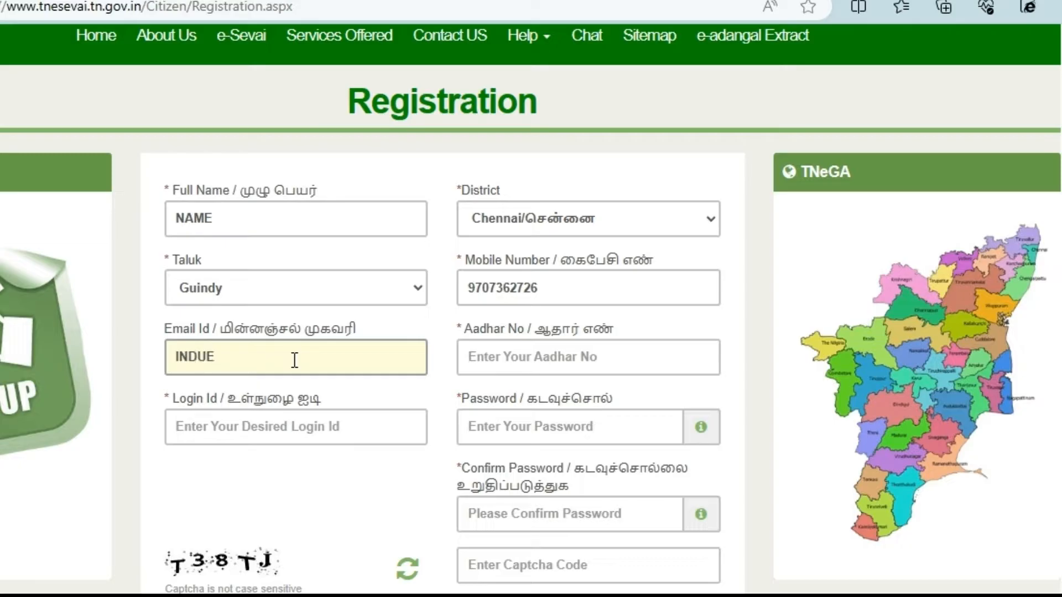
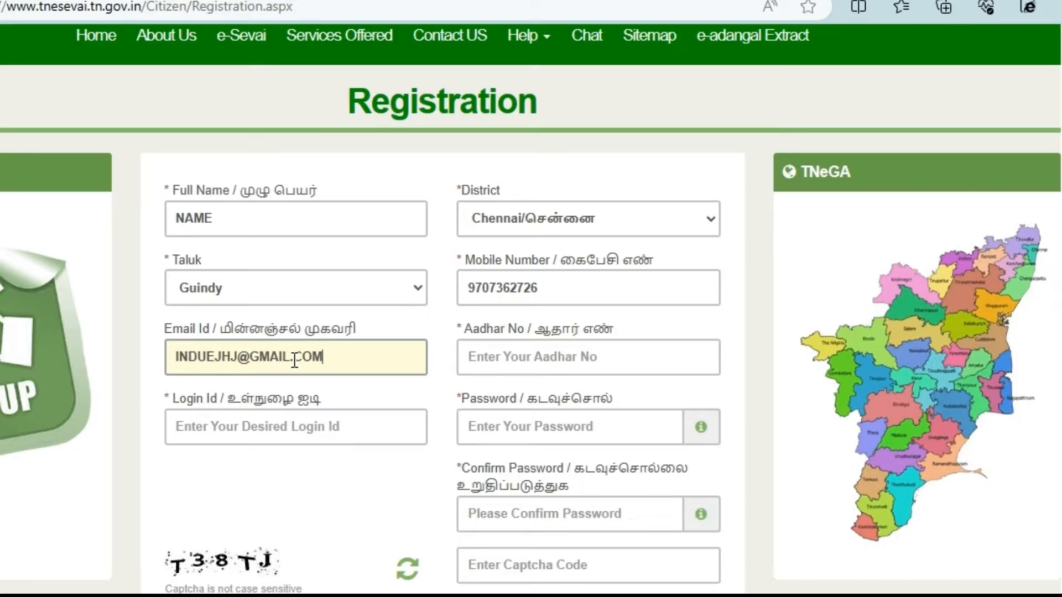
key(Tab)
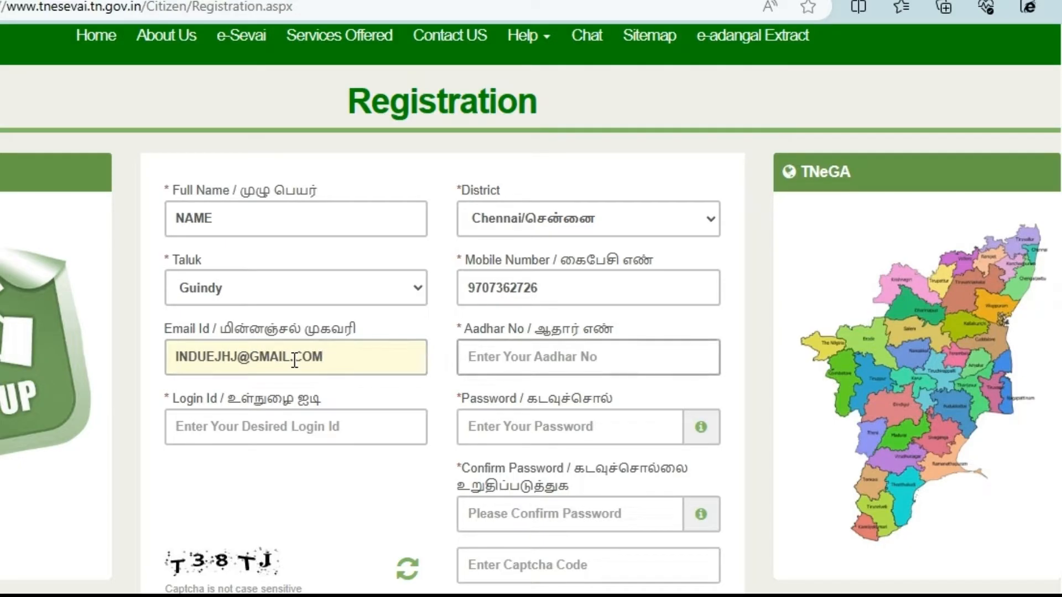
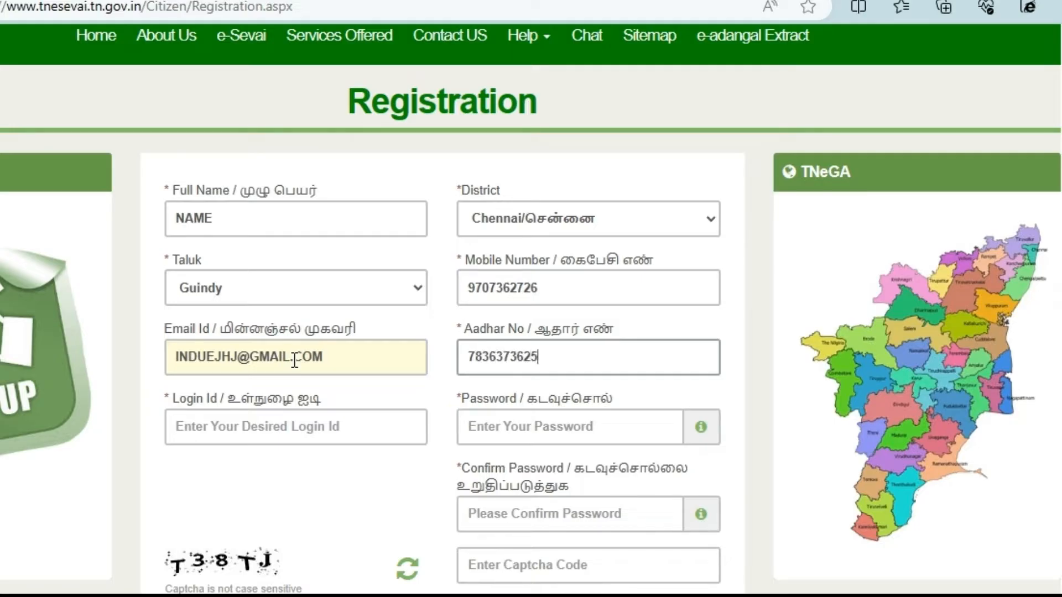
Step: Enter a login id, the password twice, and the captcha code shown
click(235, 430)
text(INDUHEGJ)
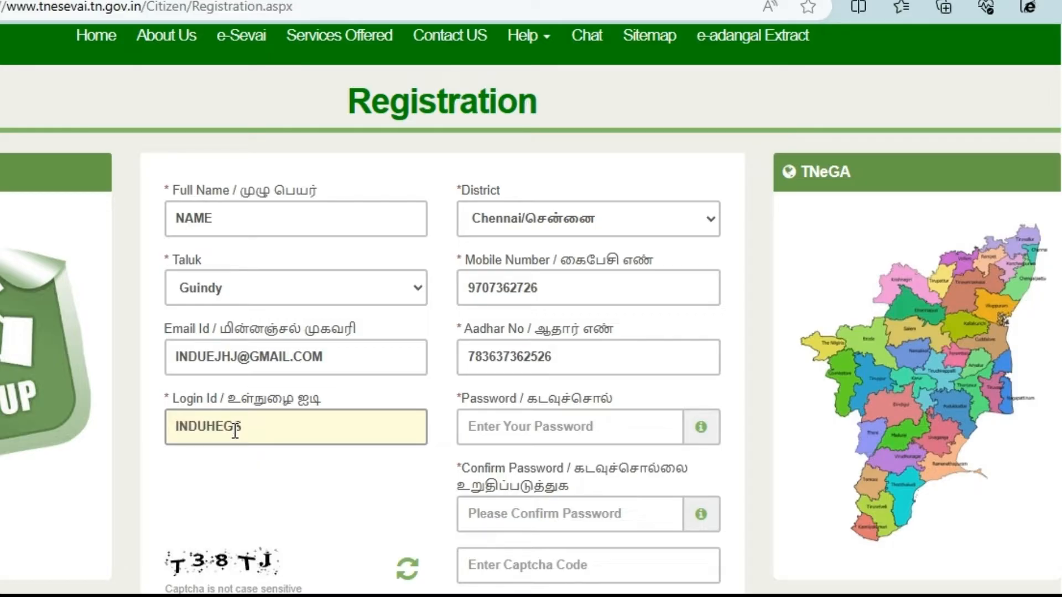
key(Tab)
text(********)
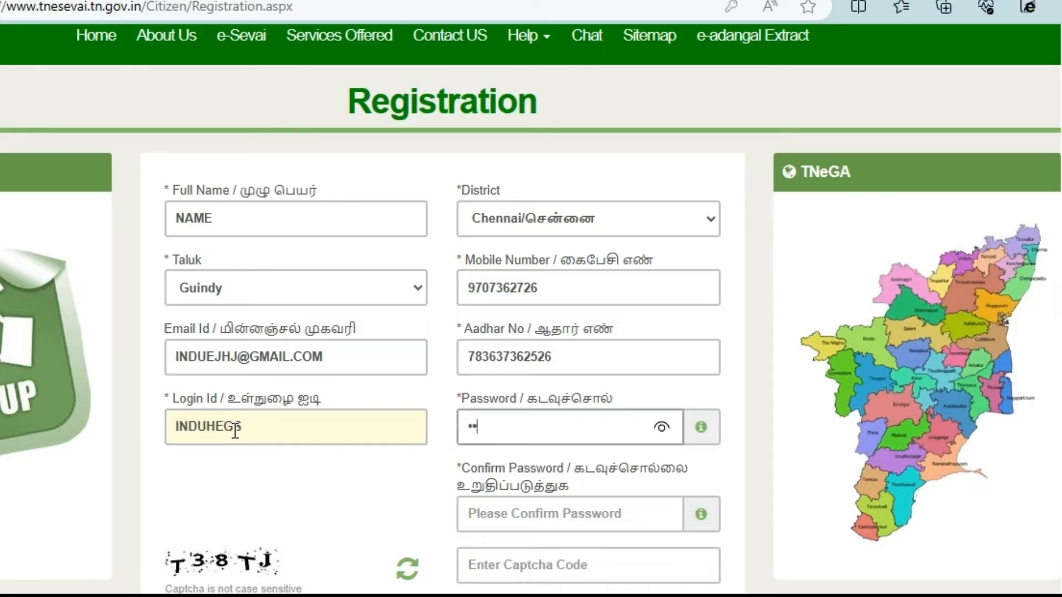
key(Tab)
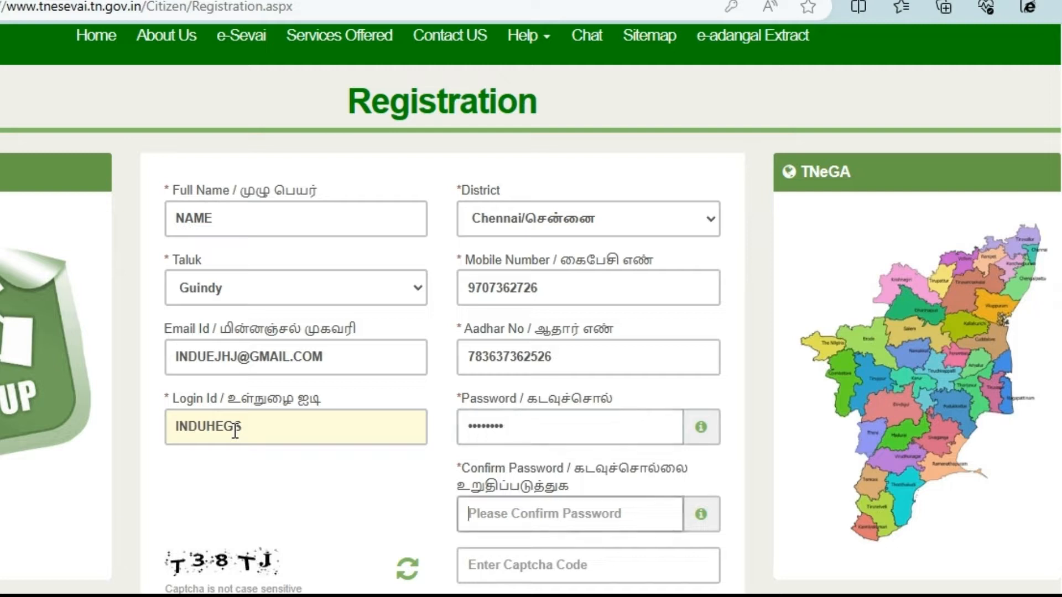
text(*******)
key(Tab)
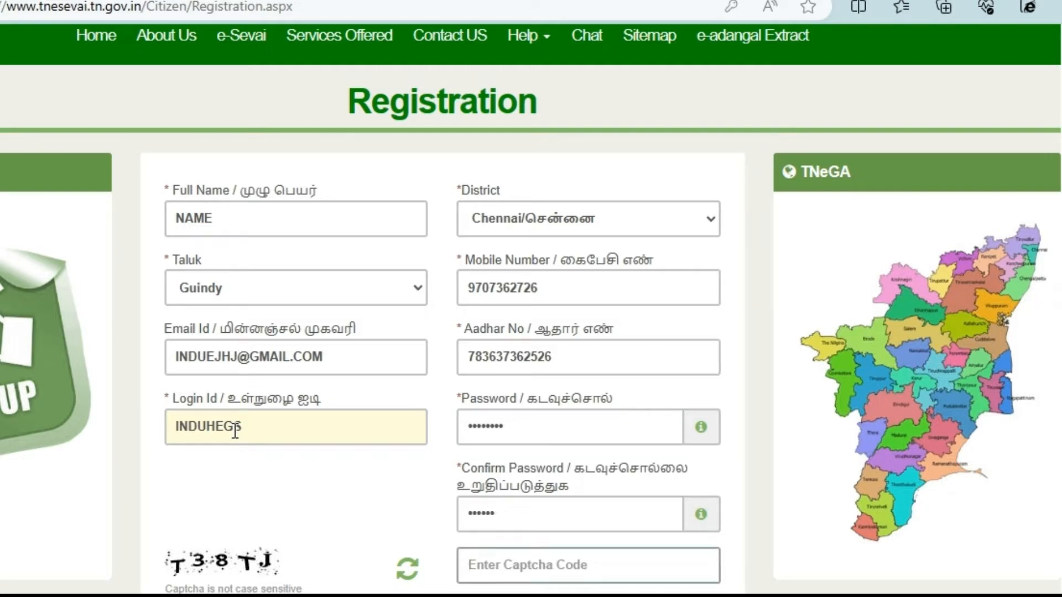
text(T38TJ)
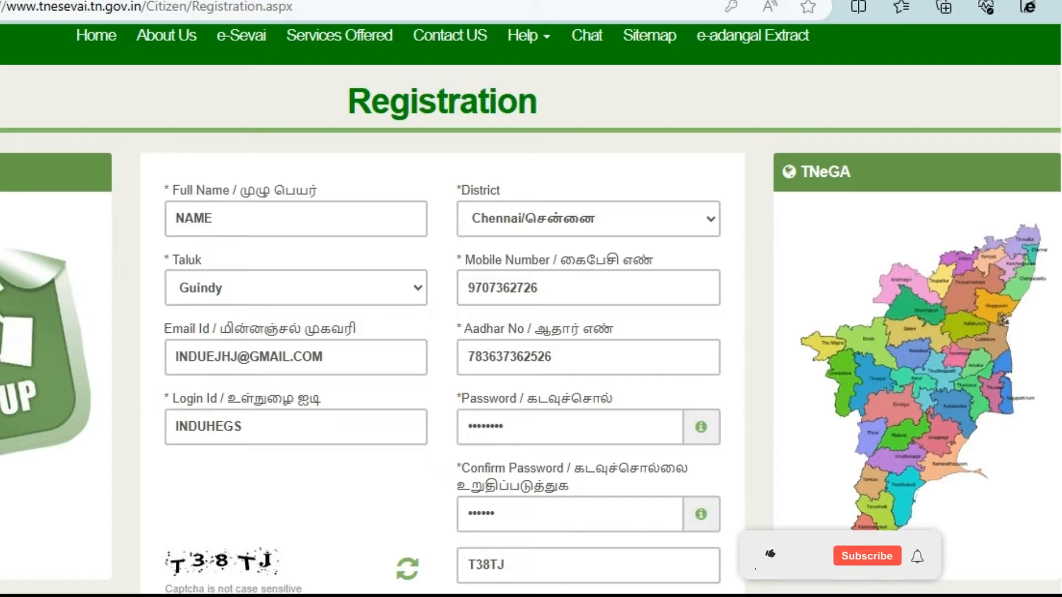
scroll(764, 578, down, 1)
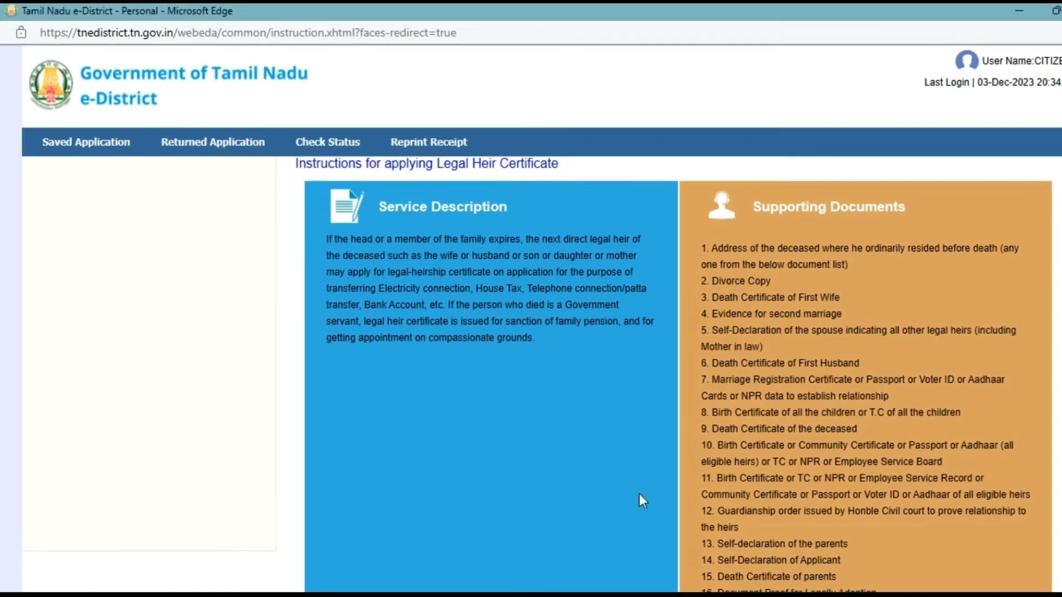
Step: Proceed past the Legal Heir Certificate instructions to the REV-114 CAN search form
scroll(639, 498, down, 2)
scroll(638, 494, down, 1)
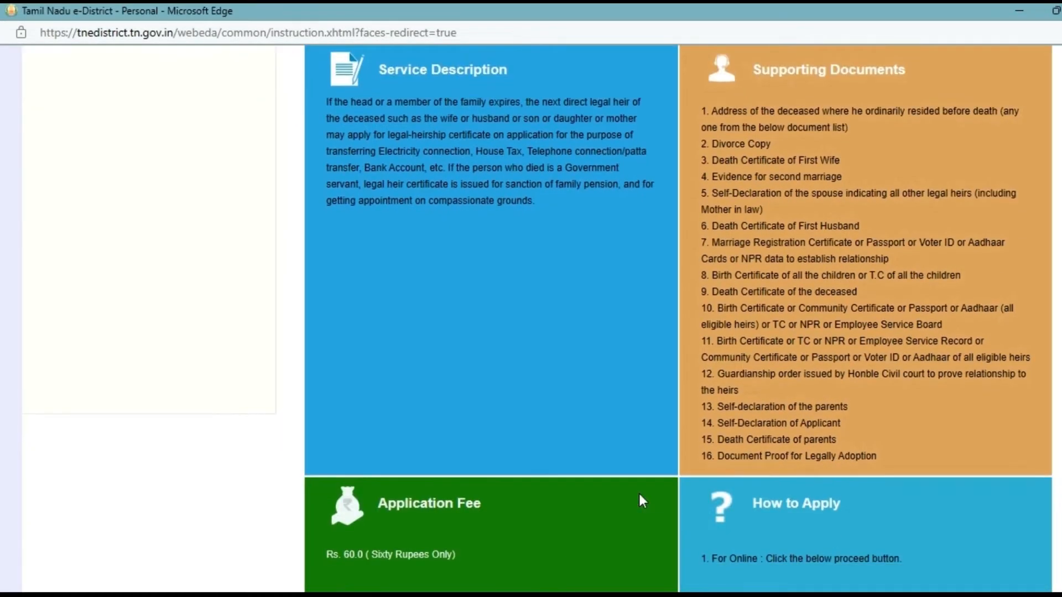
scroll(641, 501, down, 2)
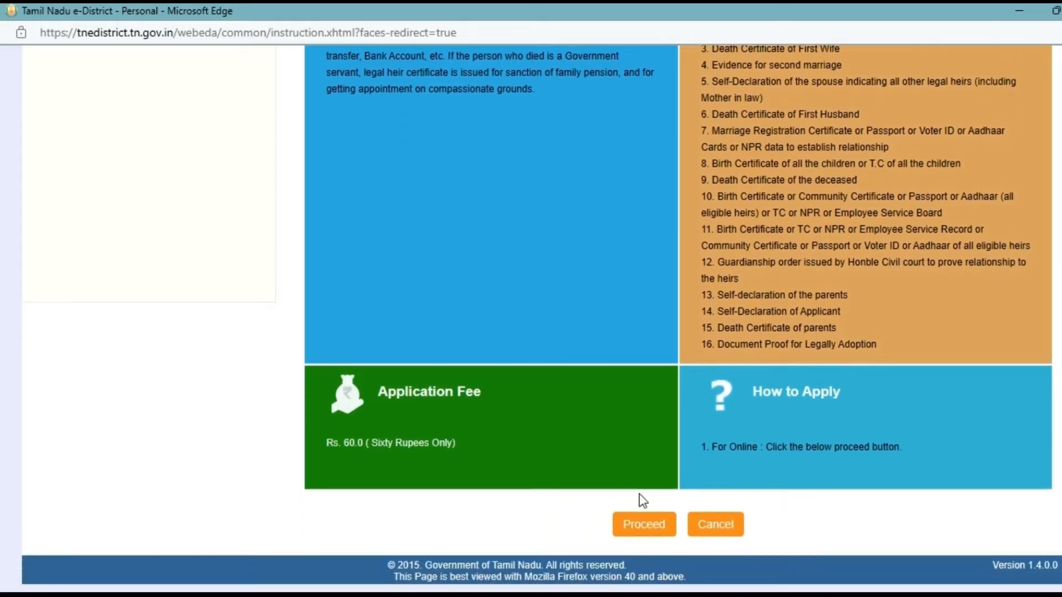
click(649, 531)
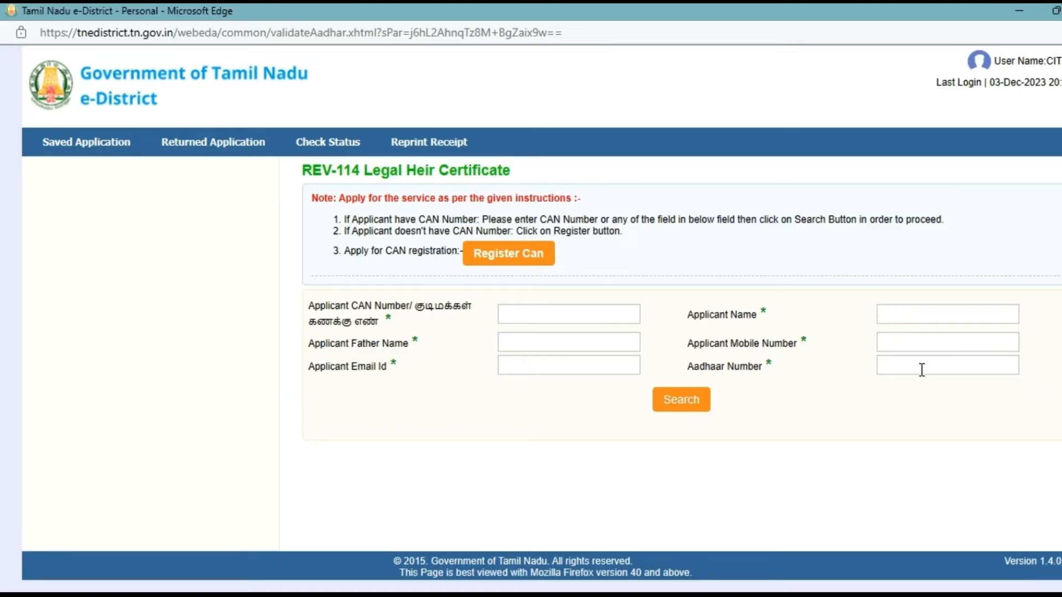
Step: Start a new CAN registration and enter the applicant's Aadhaar and EPIC numbers
click(527, 272)
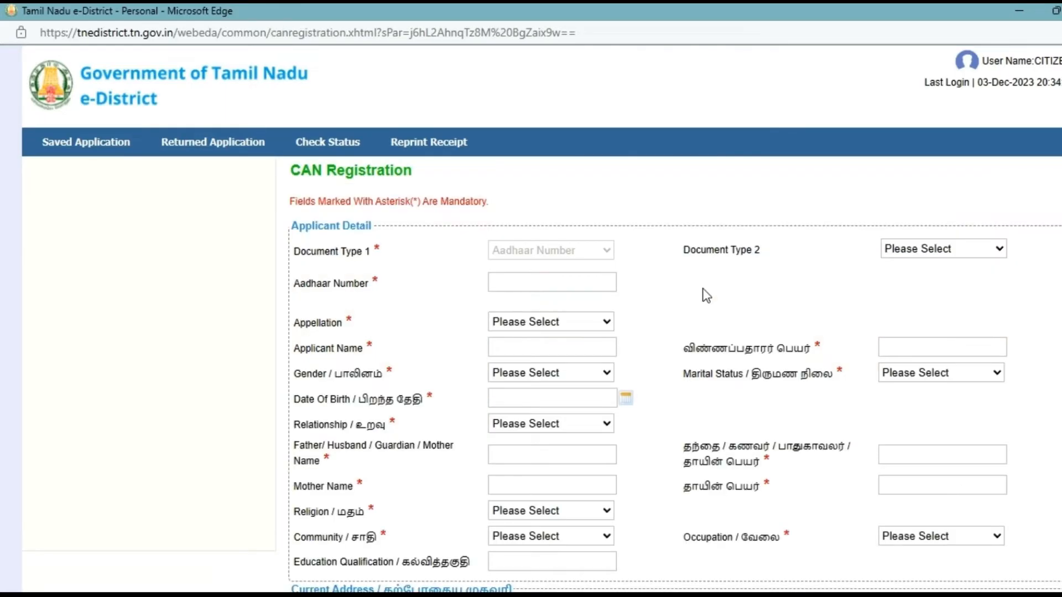
scroll(706, 296, down, 3)
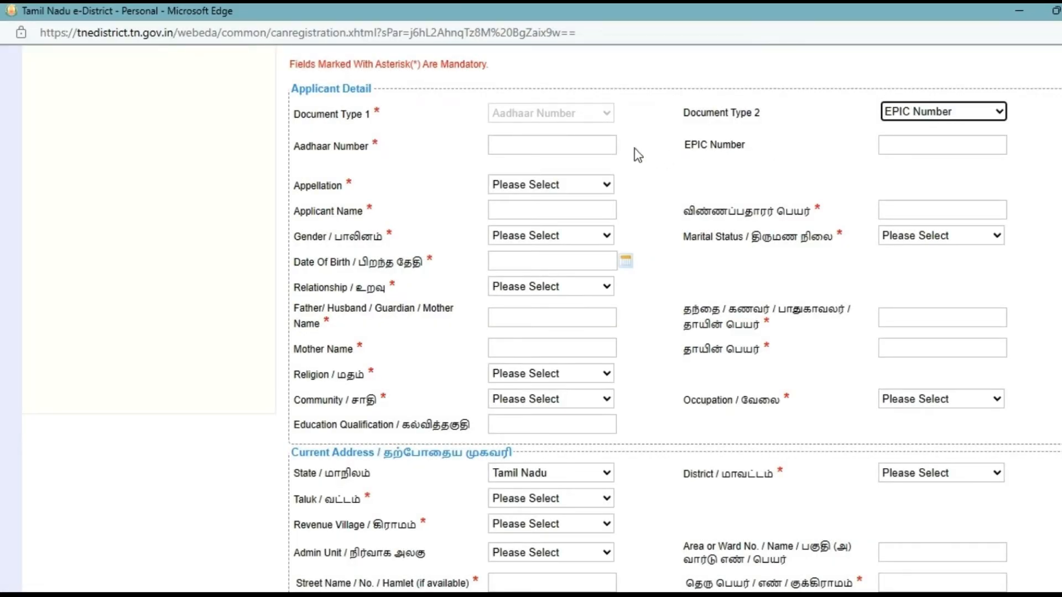
click(556, 145)
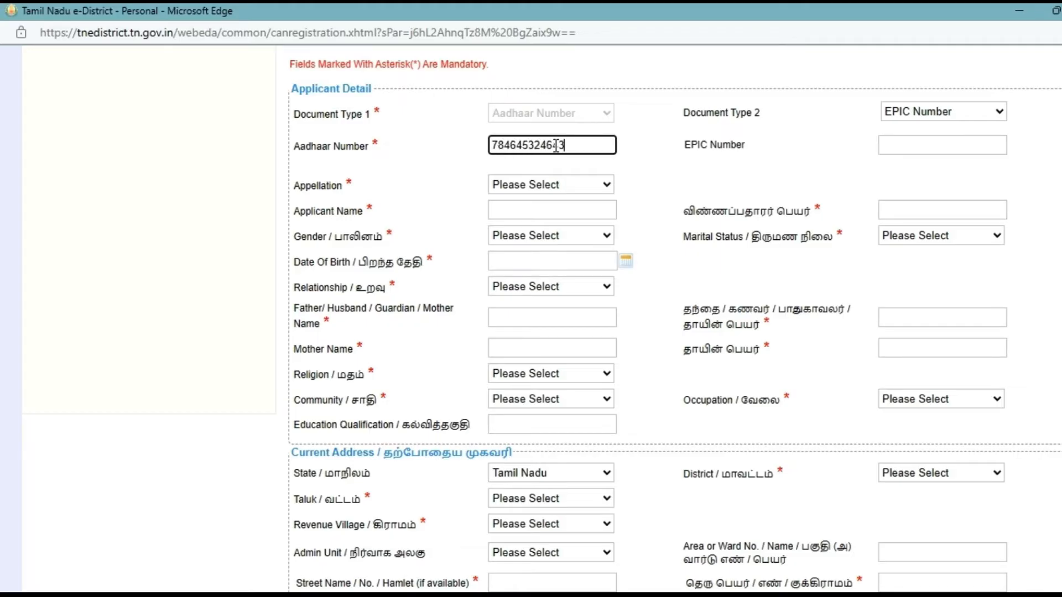
key(Tab)
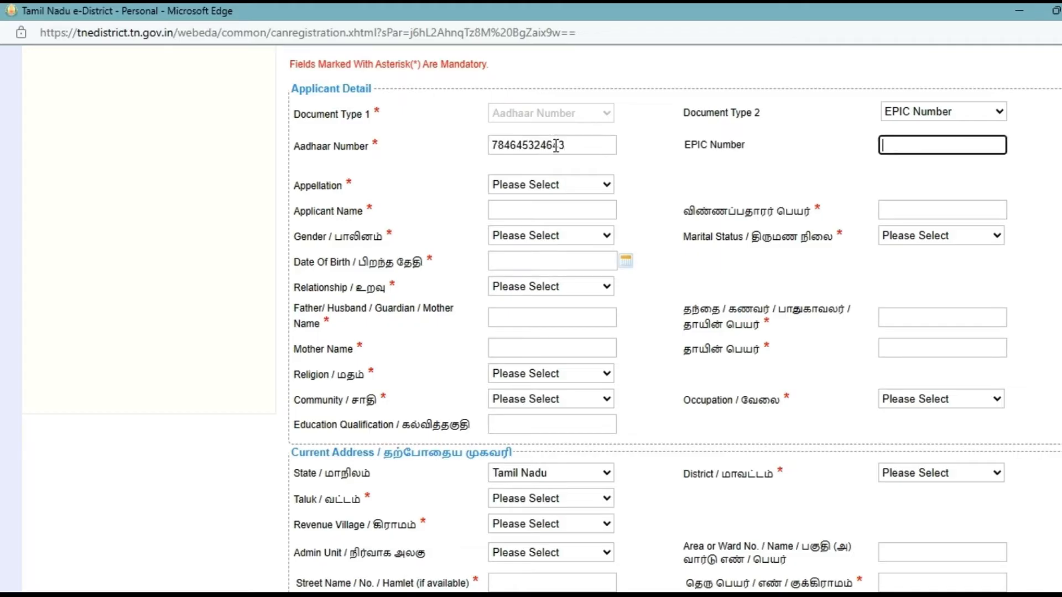
key(Tab)
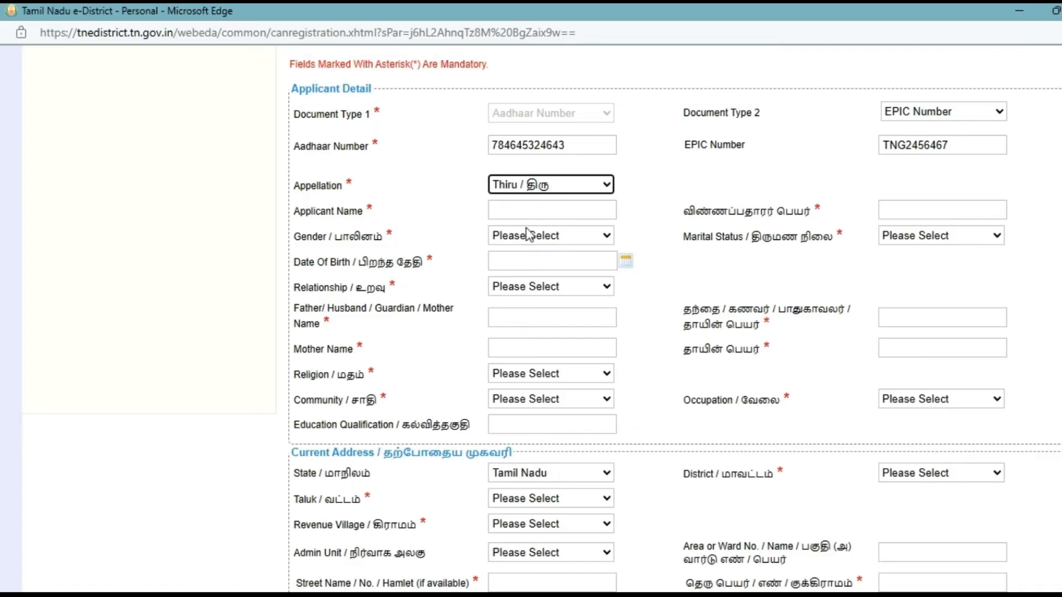
Step: Fill in the applicant's name in both the English and Tamil name fields
click(516, 215)
text(T)
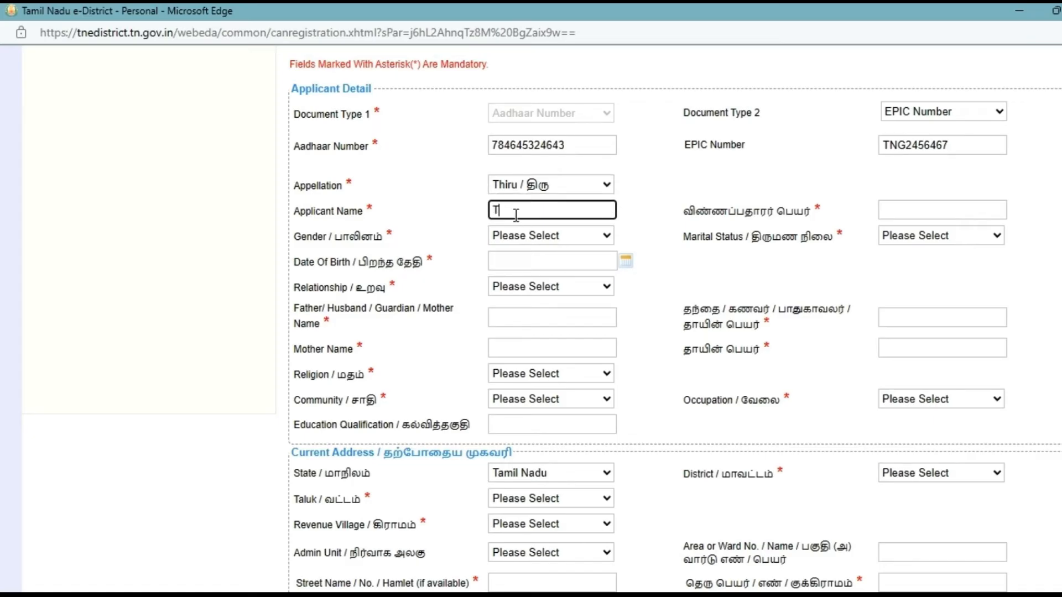
text(HIRY)
key(Tab)
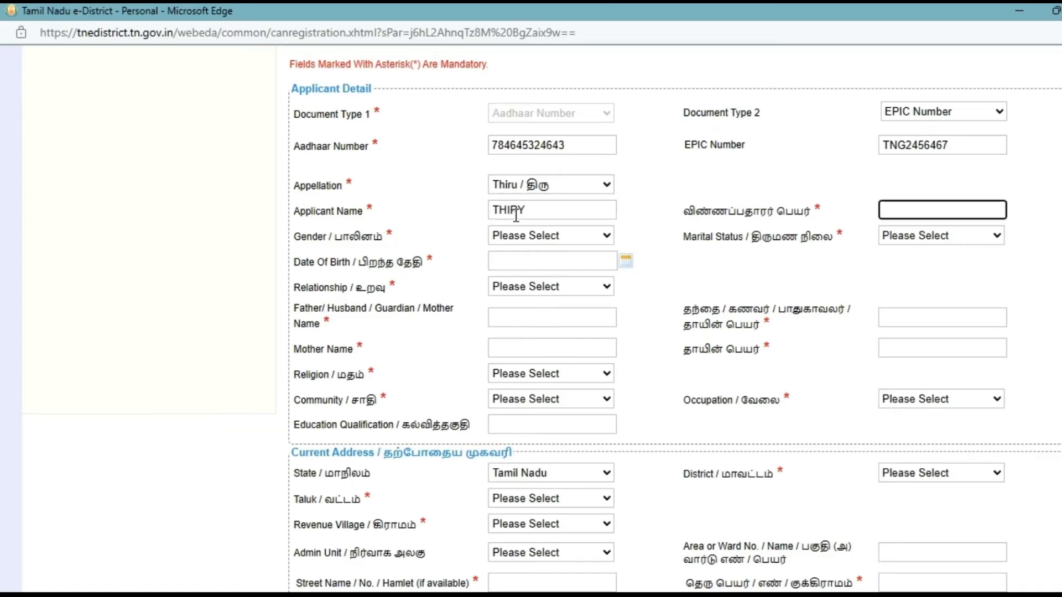
key(shift+Tab)
key(ctrl+c)
key(Tab)
key(ctrl+v)
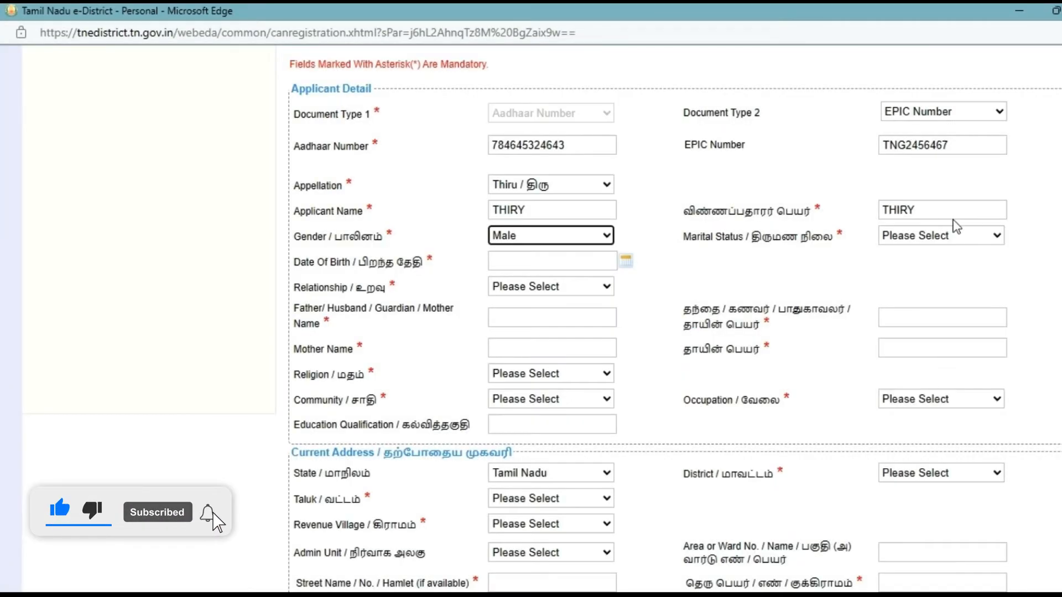
double_click(931, 214)
key(BackSpace)
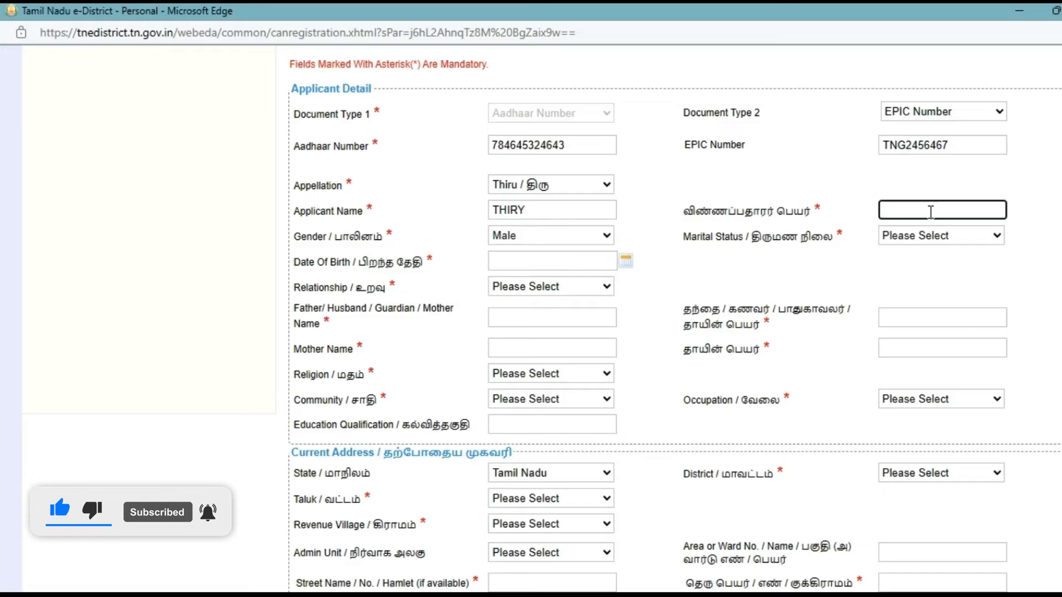
text(HTIUY)
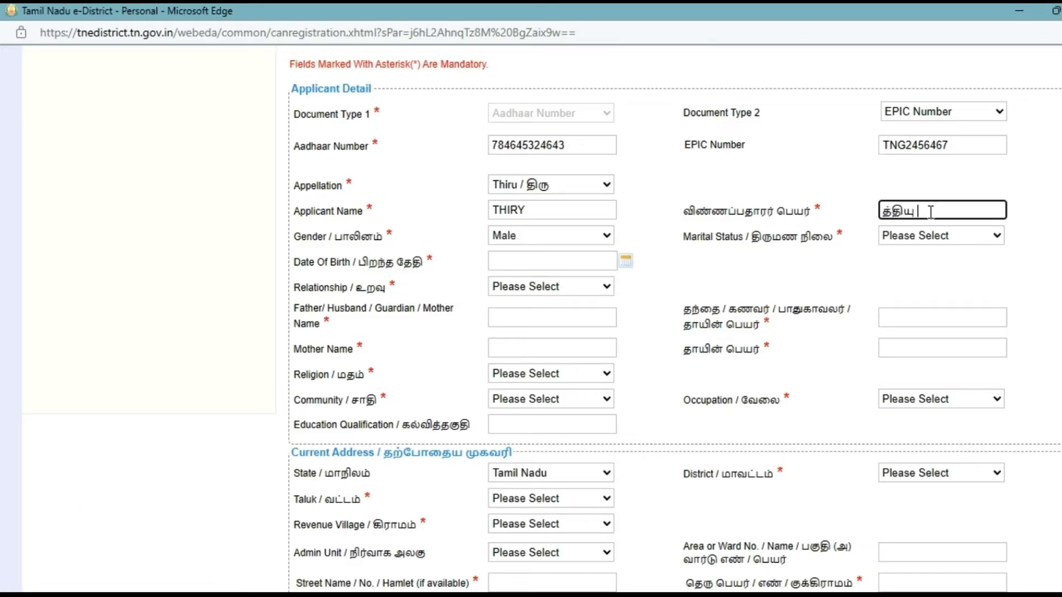
Step: Set marital status Married, date of birth 03/08/2009, and relationship Father
click(916, 239)
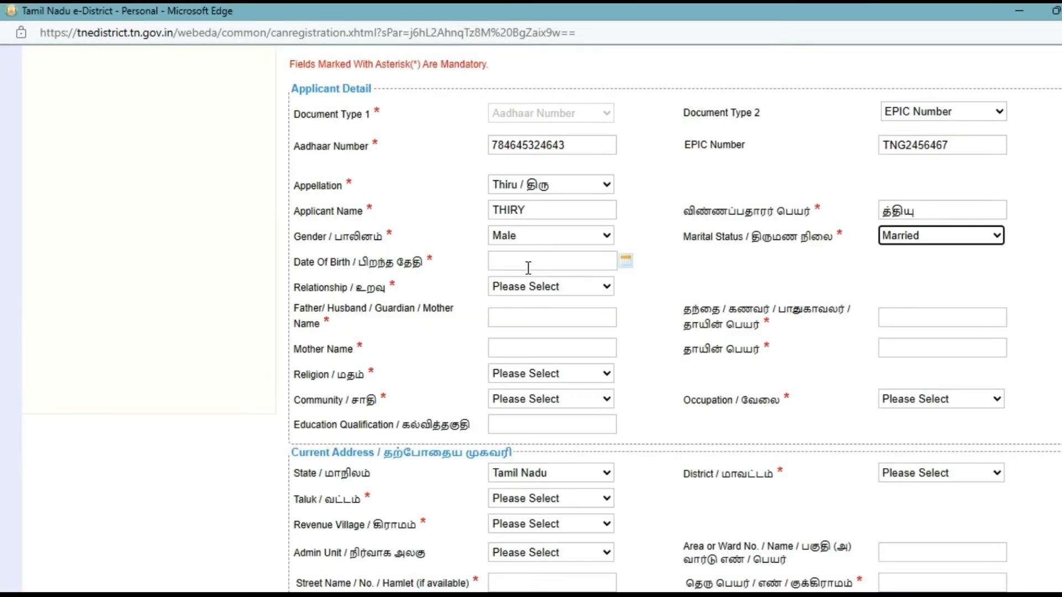
click(527, 266)
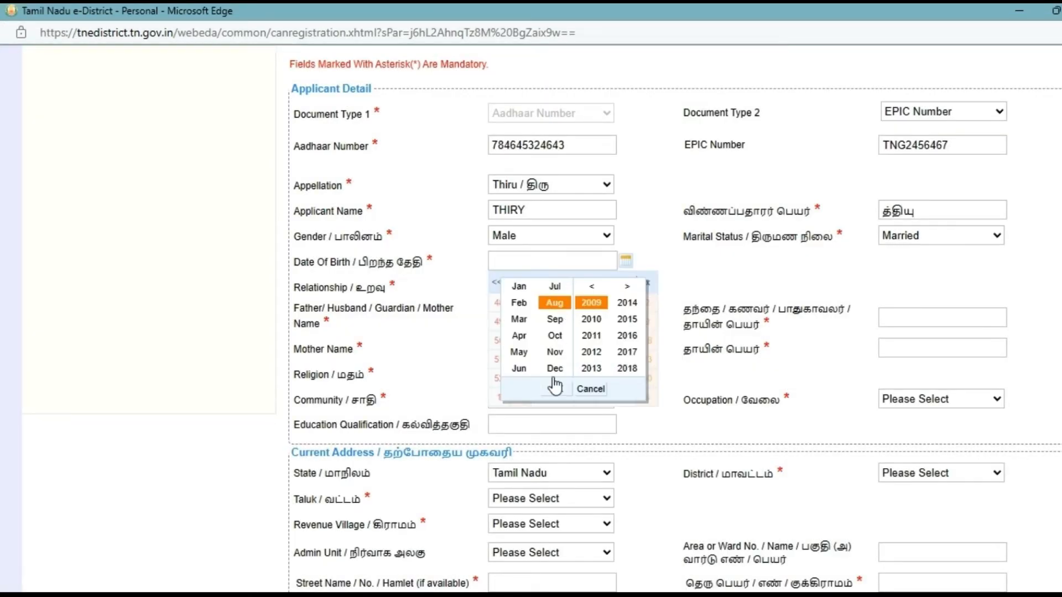
click(555, 388)
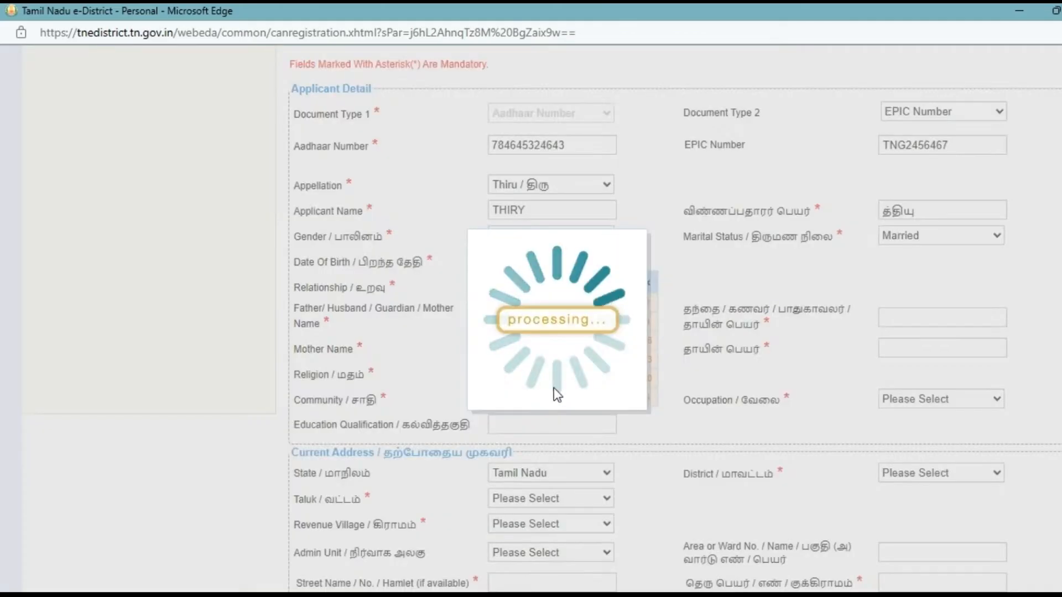
click(542, 322)
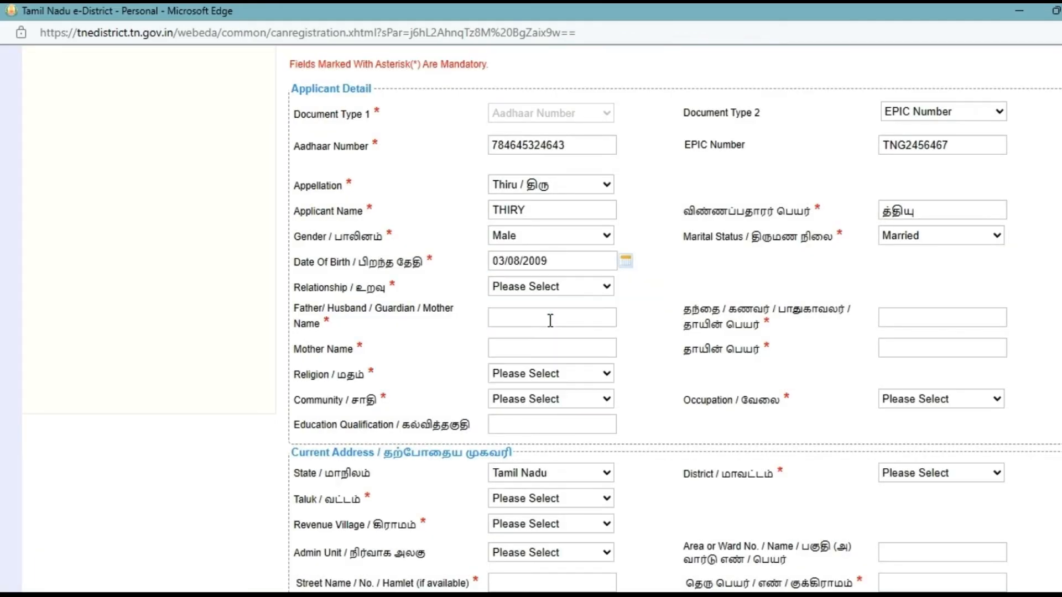
click(529, 286)
click(526, 325)
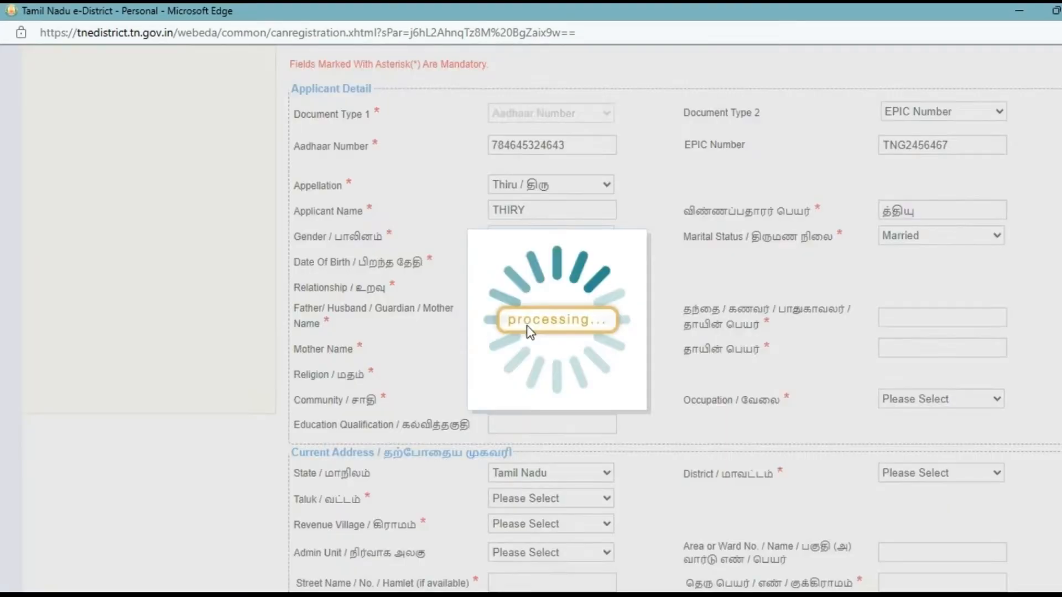
Step: Enter the father's name in English and copy it into the Tamil field
click(527, 313)
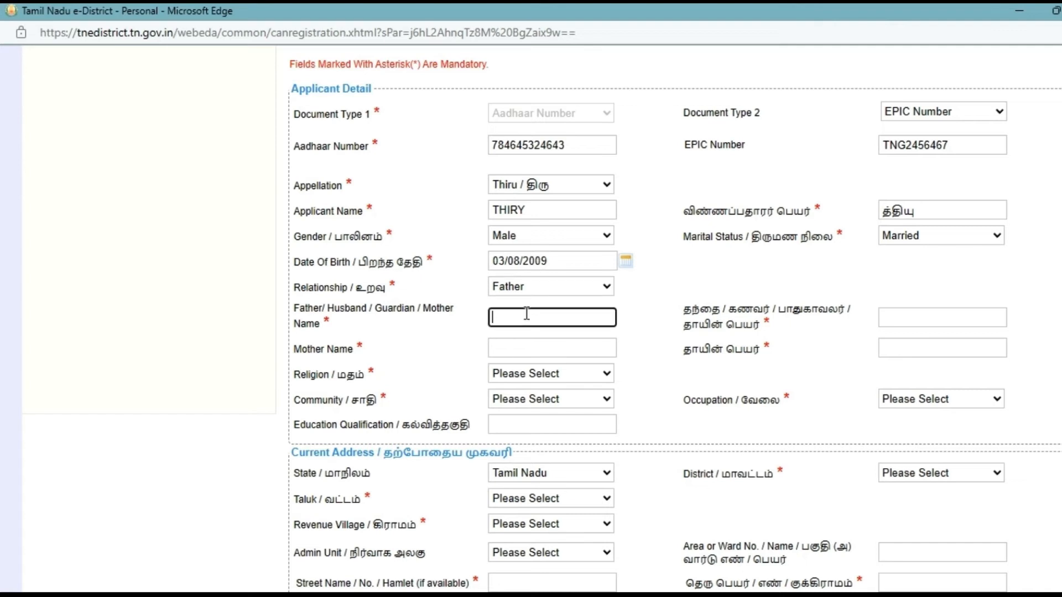
text(HDSF)
key(Tab)
key(shift+Tab)
key(ctrl+c)
key(Tab)
key(ctrl+v)
Step: Enter the mother's name in English and copy it into the Tamil field
key(Tab)
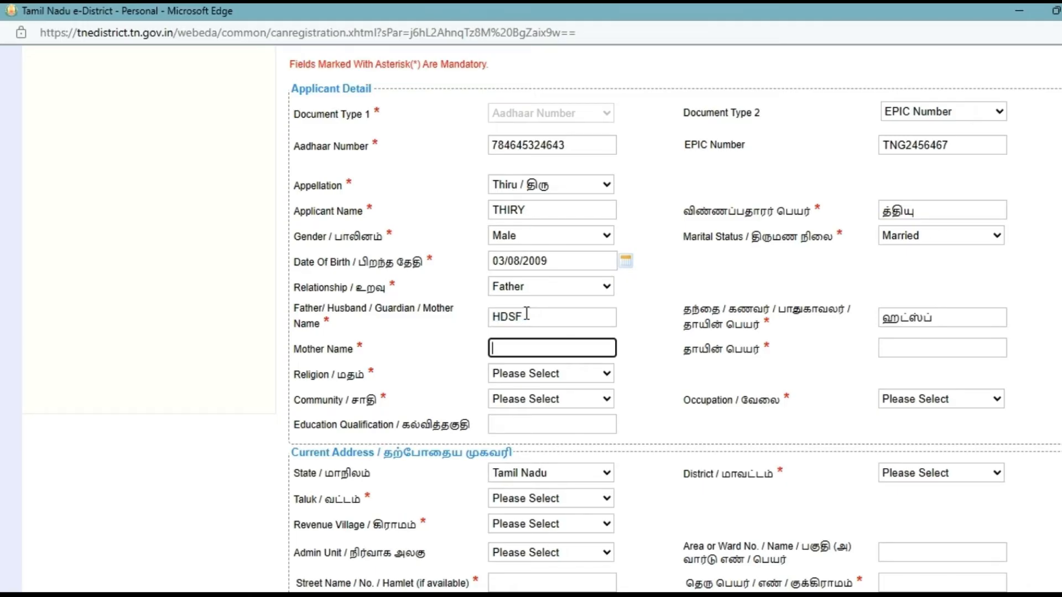
text(HDGT)
key(ctrl+a)
key(ctrl+c)
key(Tab)
key(ctrl+v)
key(Tab)
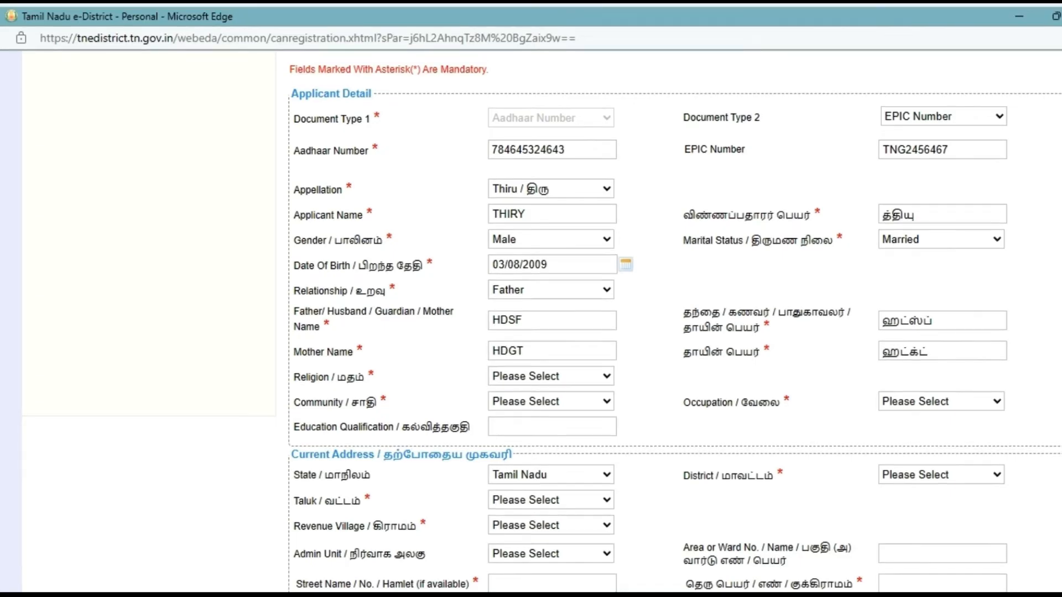
Step: Set religion Hindu, community BC, occupation Administrative Executive, and education BE
click(522, 412)
click(514, 432)
click(935, 397)
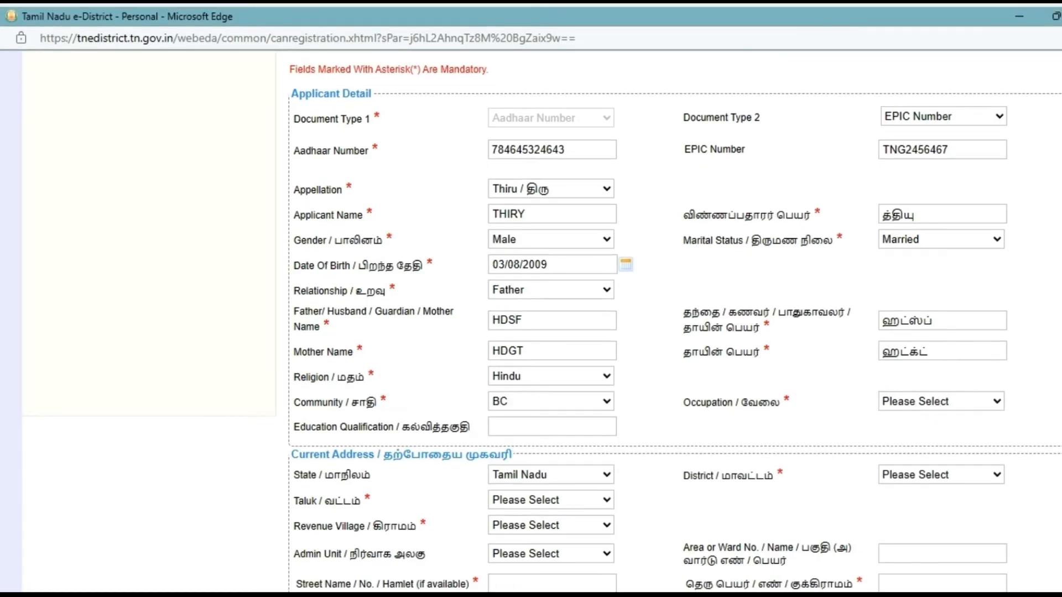
click(800, 436)
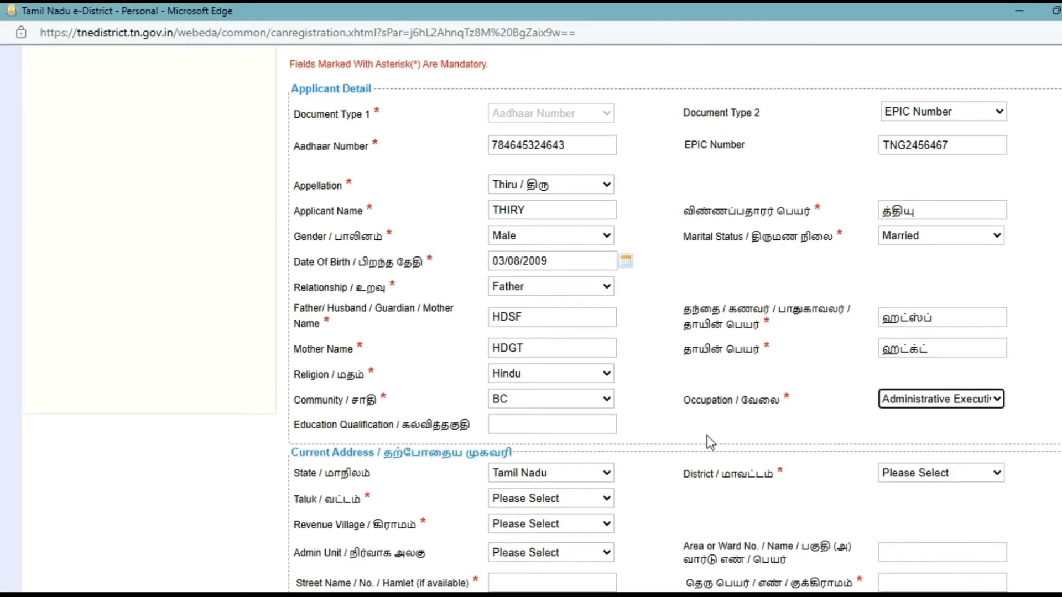
click(549, 429)
text(B)
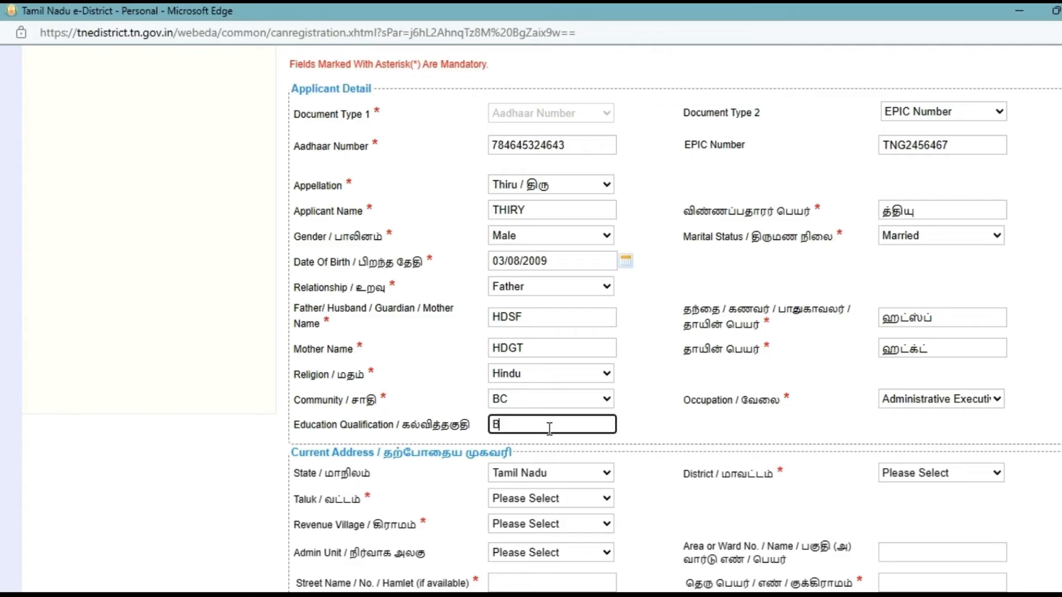
text(E)
click(654, 443)
Step: Choose taluk Maduravoyal, street name Other, revenue village Porur (009), and admin unit Chennai
scroll(654, 443, down, 3)
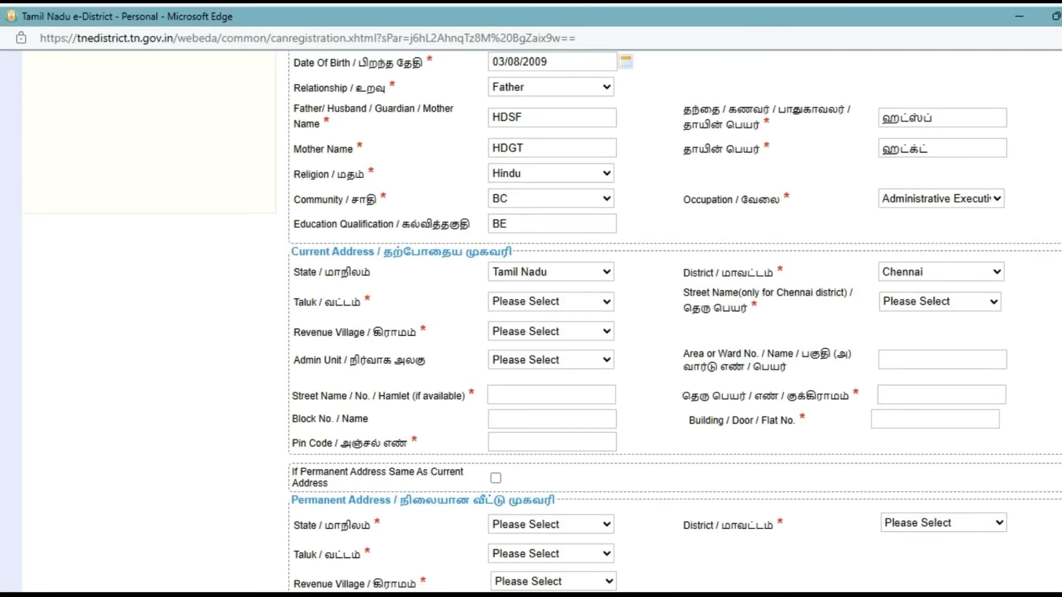
click(586, 434)
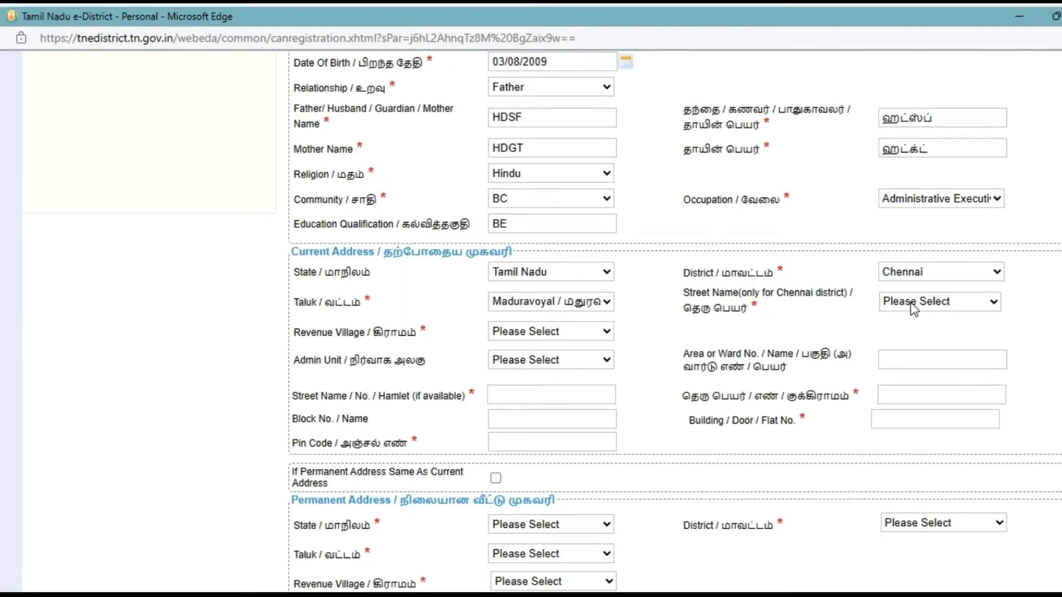
click(915, 337)
click(606, 413)
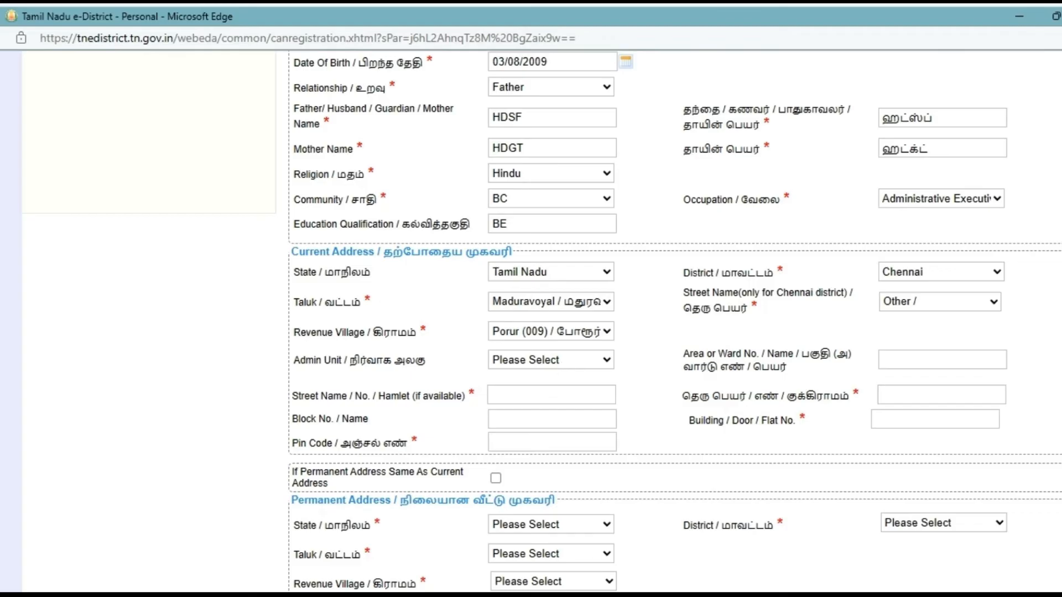
click(537, 392)
Step: Enter the area/ward and the street name in English and Tamil
click(899, 358)
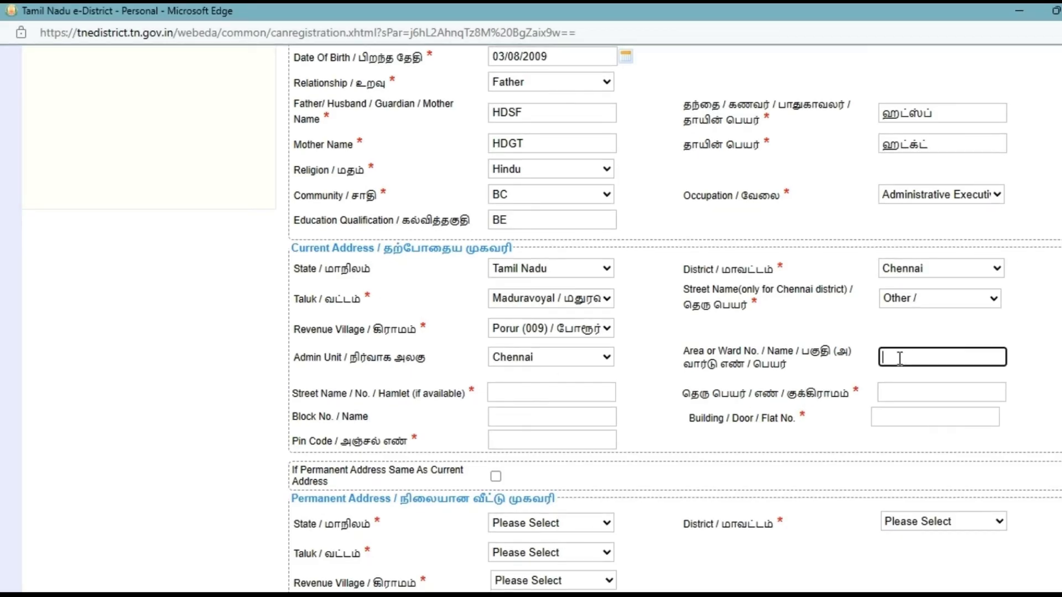
text(GRET)
key(Tab)
text(G)
key(BackSpace)
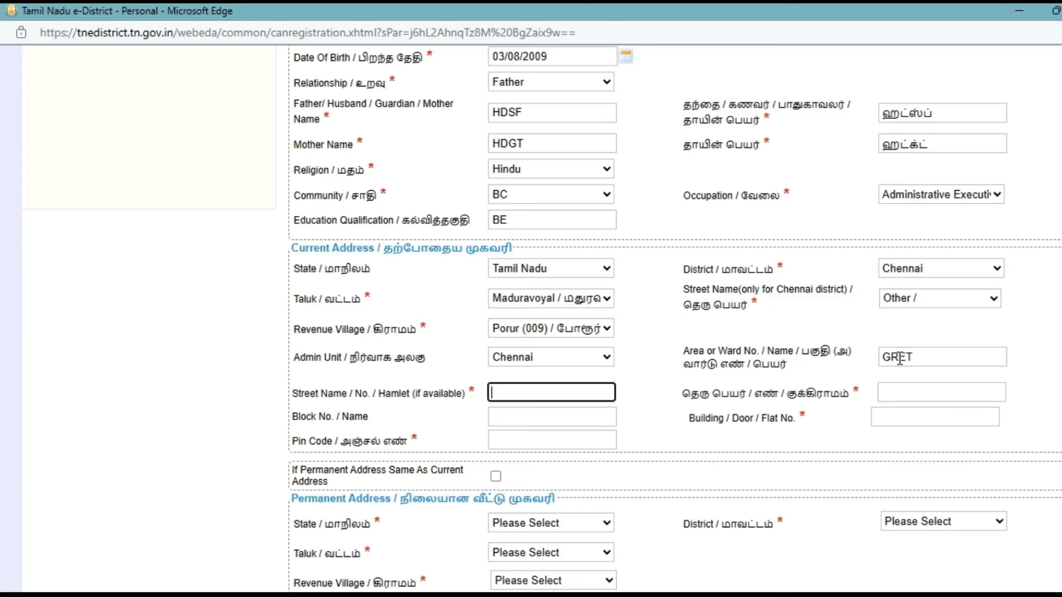
text(118)
key(Tab)
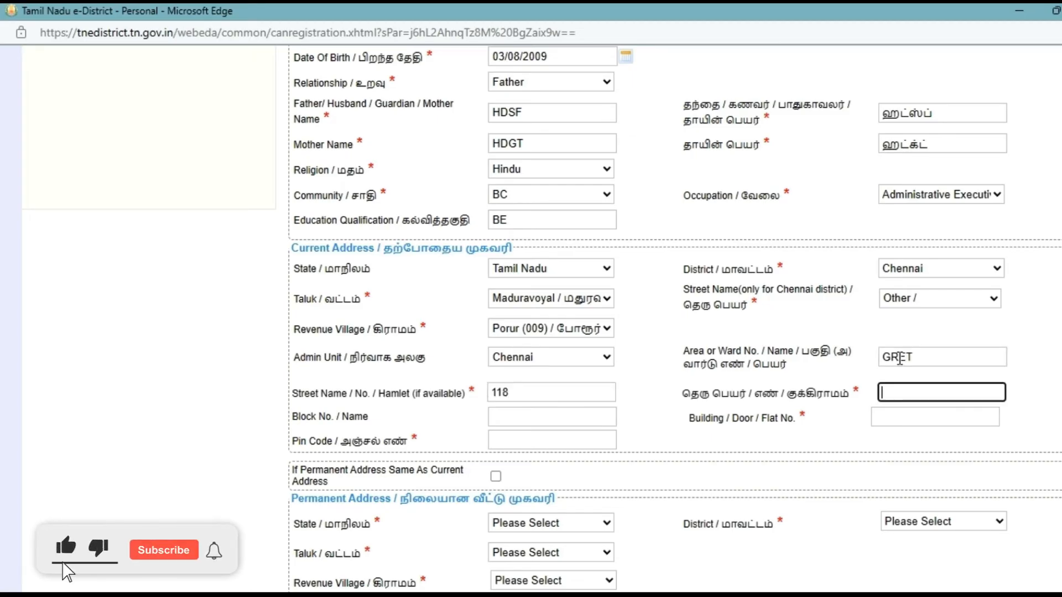
text(ஜ்ஹபிஸ்ட்)
Step: Fill in the block name, door number and pin code of the current address
key(Tab)
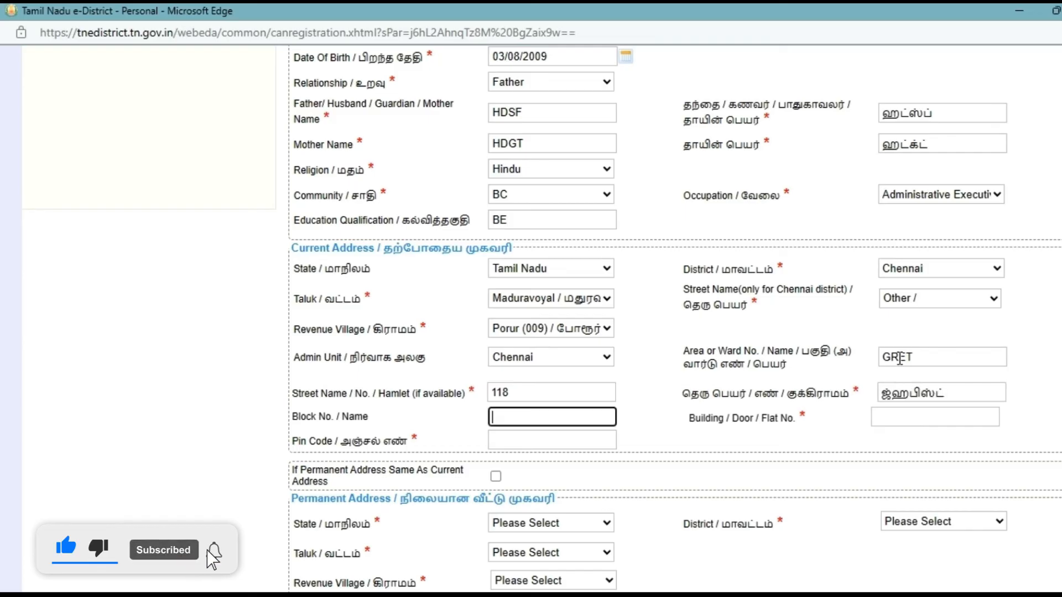
text(CHENN)
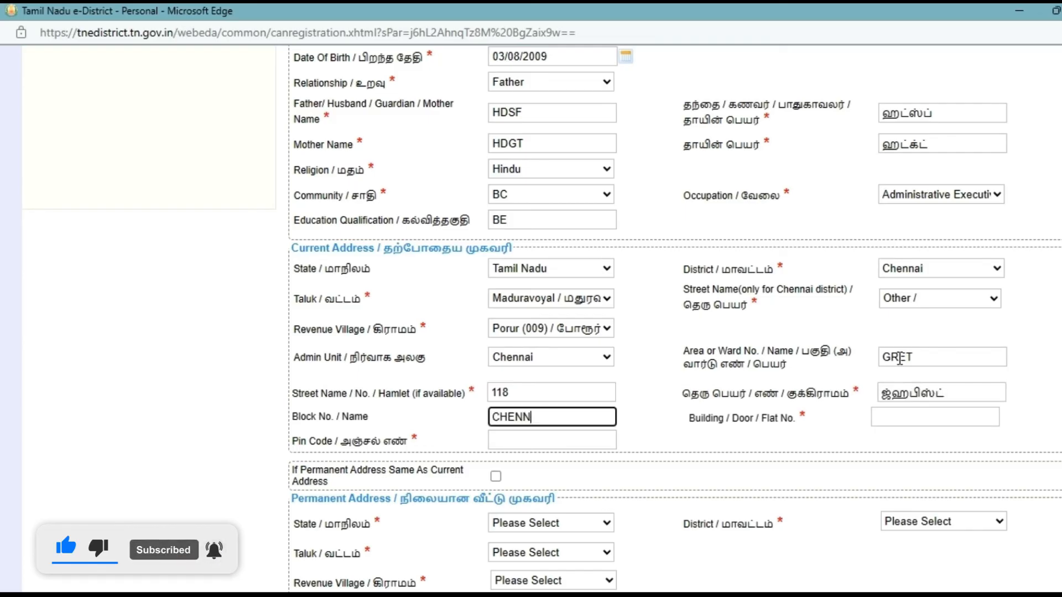
text(A)
key(Tab)
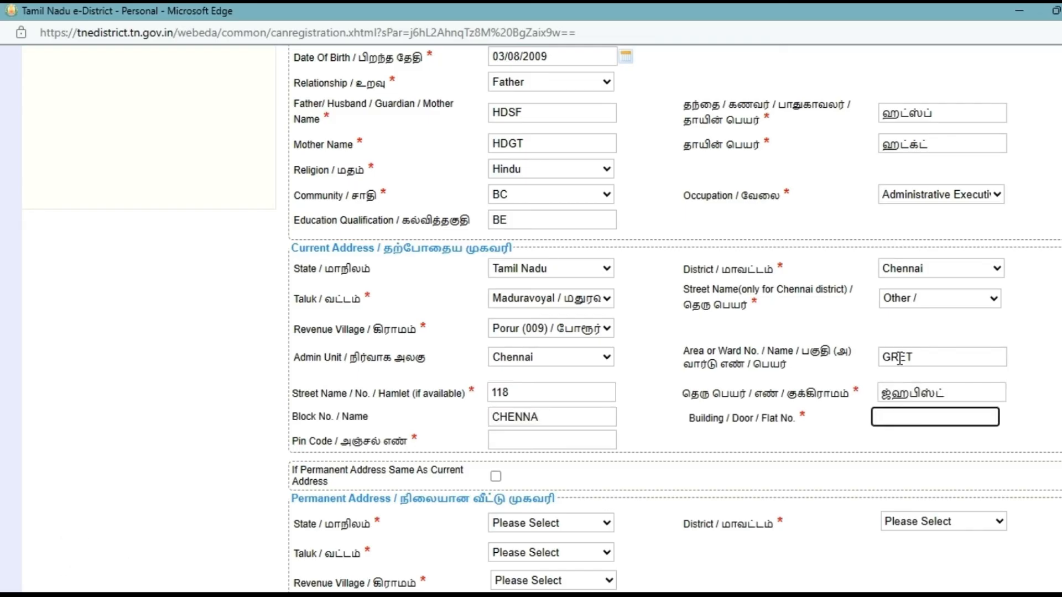
text(65)
key(Tab)
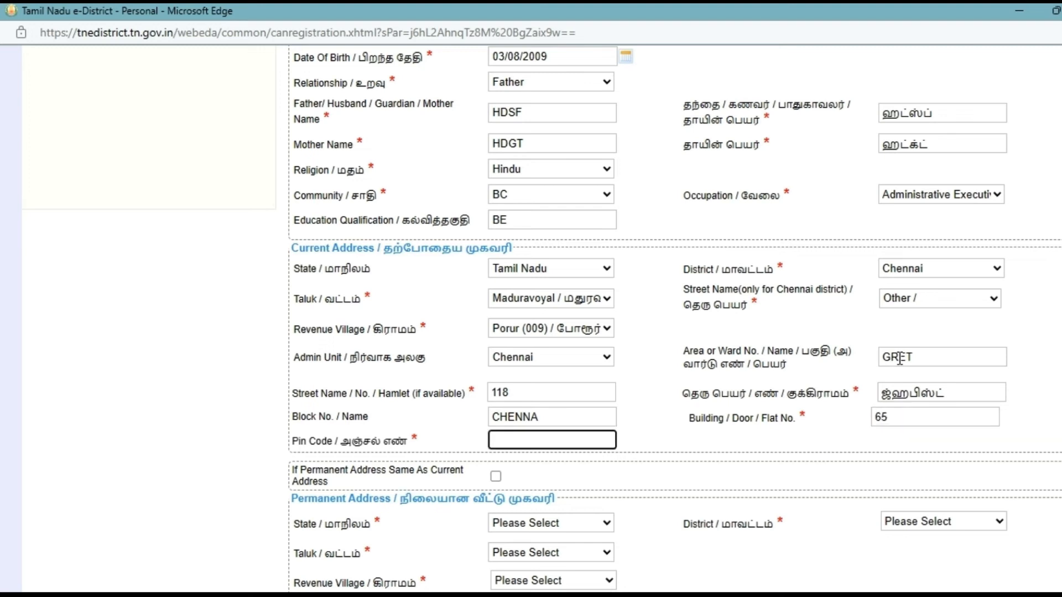
text(6000)
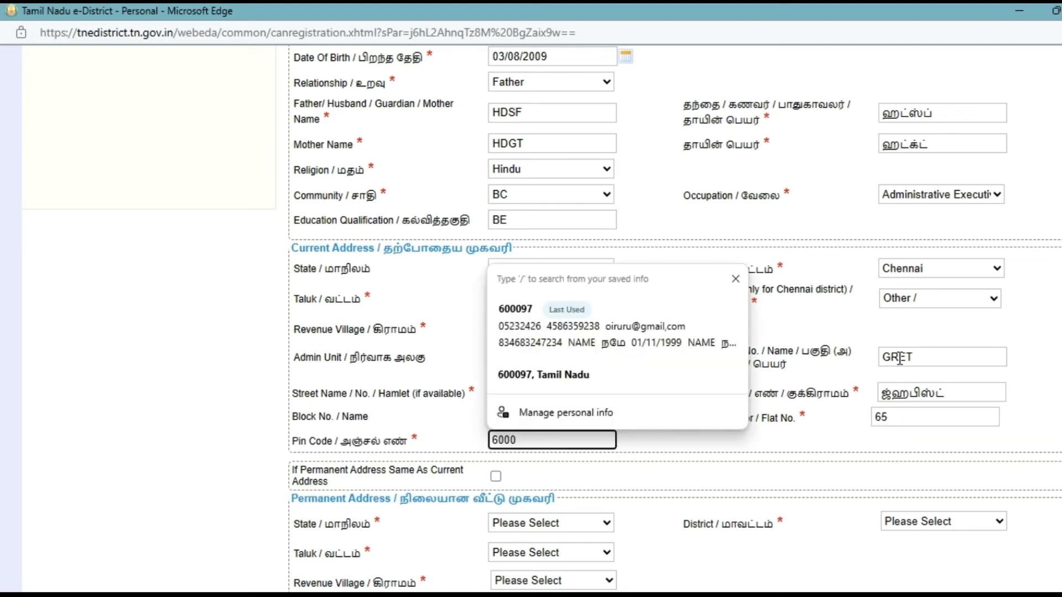
text(78)
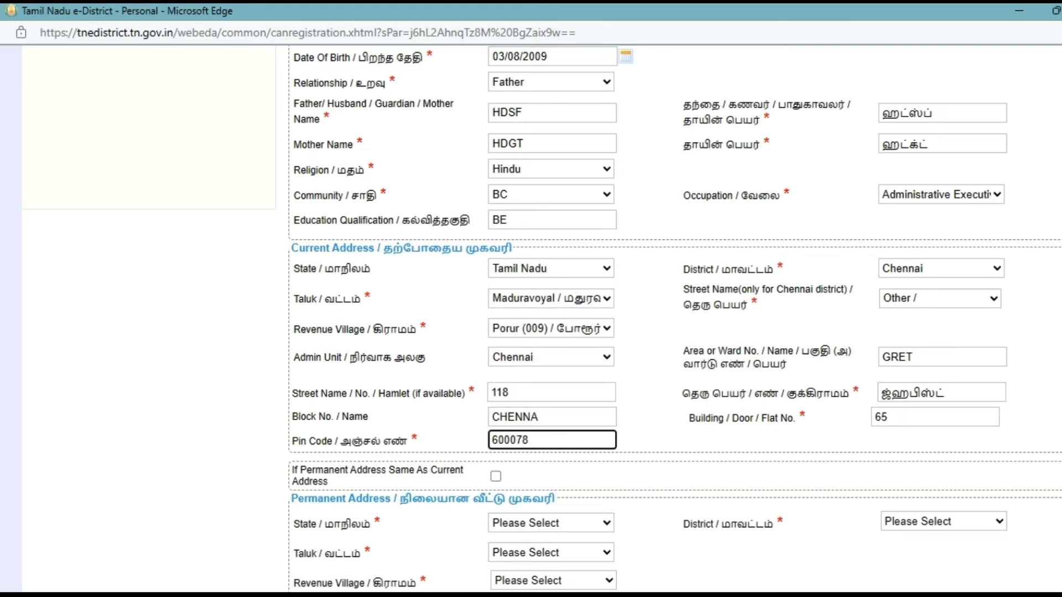
Step: Tick 'If Permanent Address Same As Current Address' to copy the current address
click(741, 440)
scroll(741, 440, down, 3)
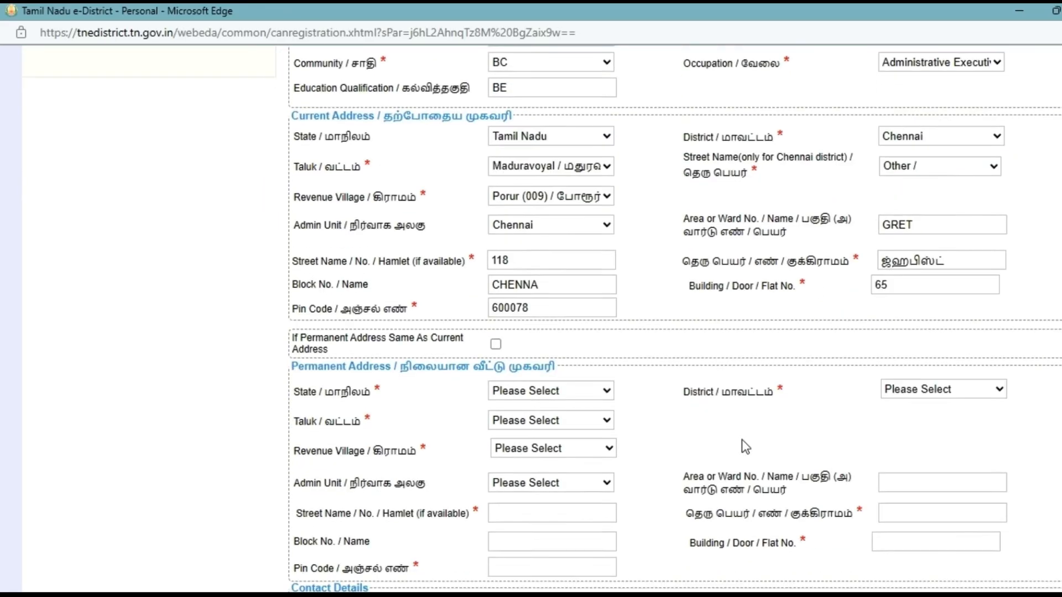
scroll(742, 439, down, 3)
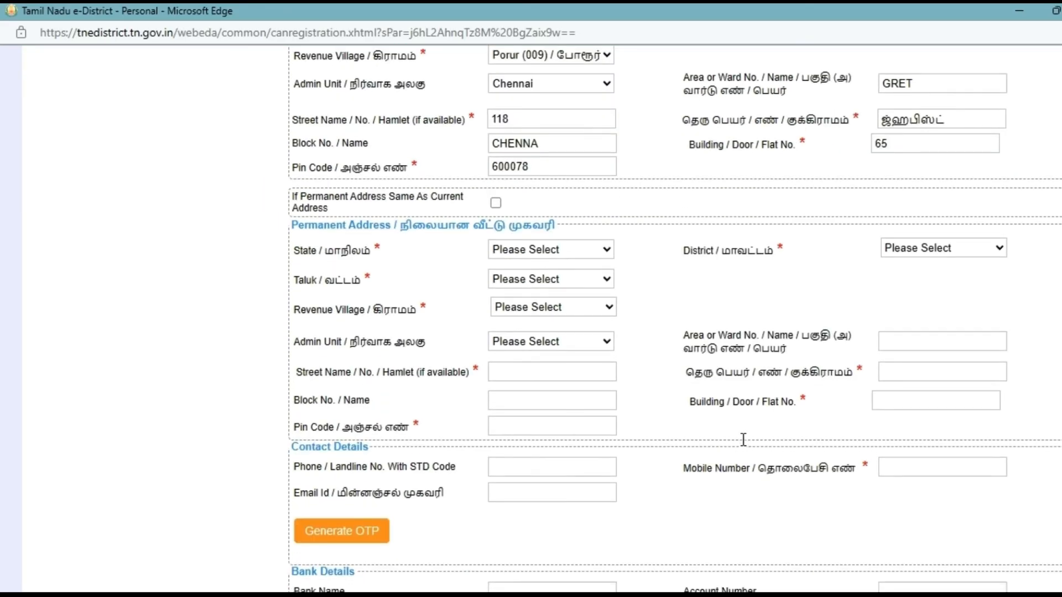
click(496, 204)
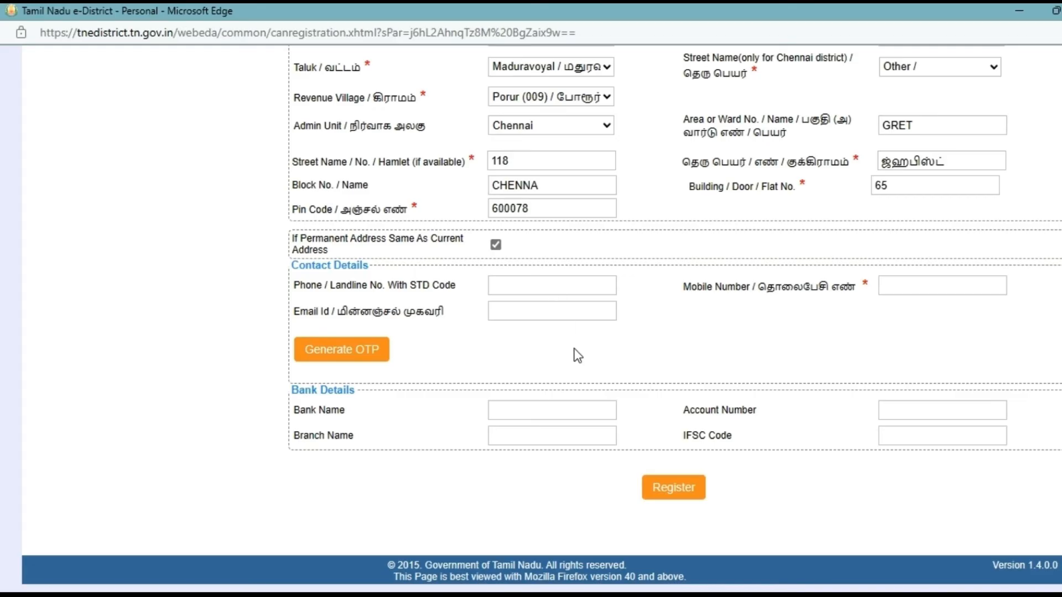